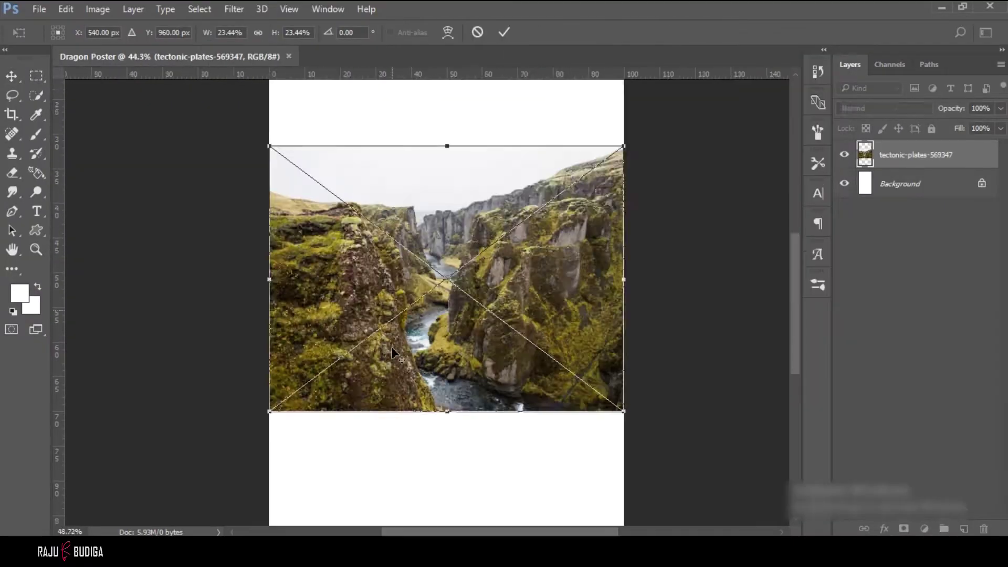
Step: Zoom in on the etna rock photo to begin outlining it
scroll(336, 270, "up", 3)
scroll(336, 271, "up", 3)
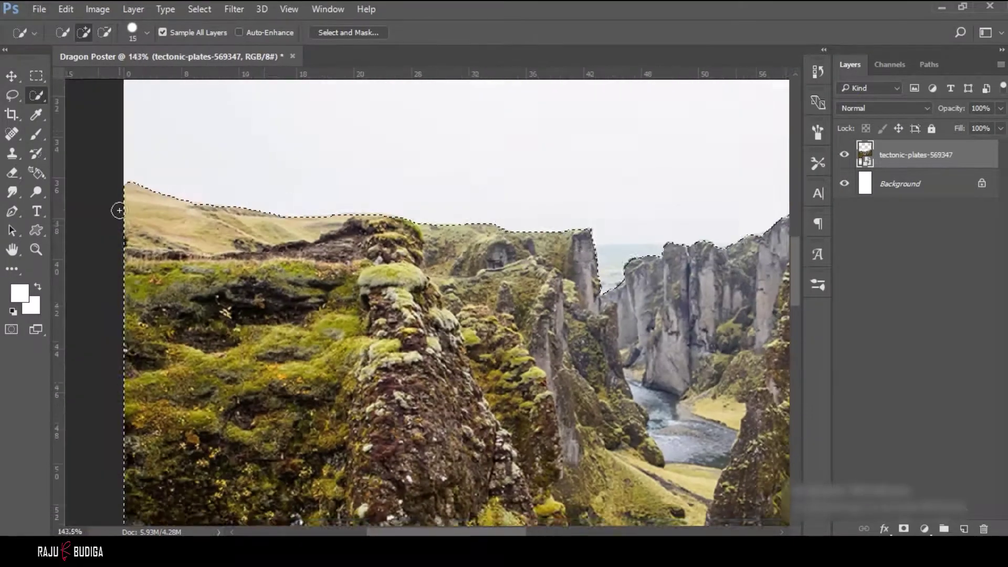
scroll(334, 267, "up", 3)
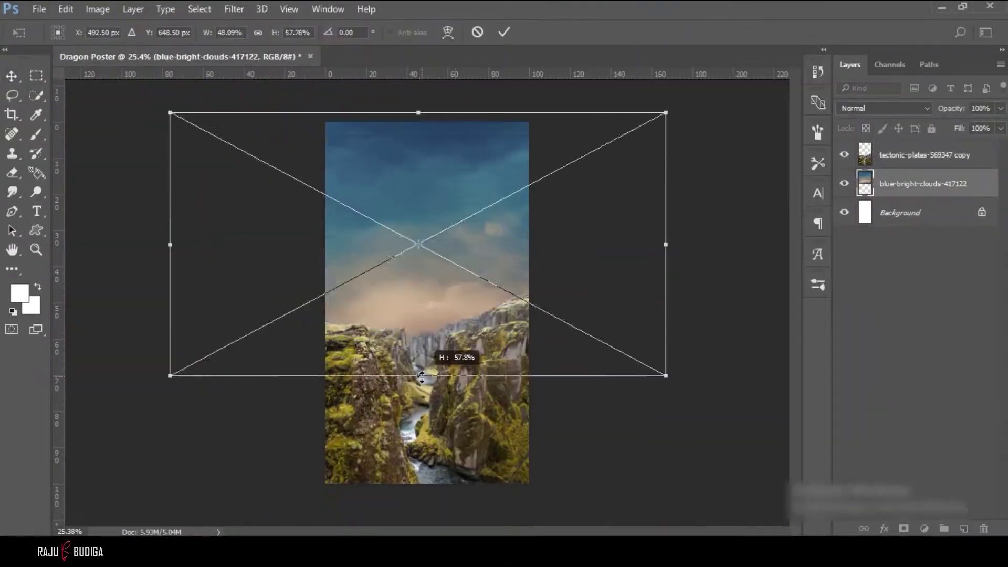
scroll(367, 334, "up", 3)
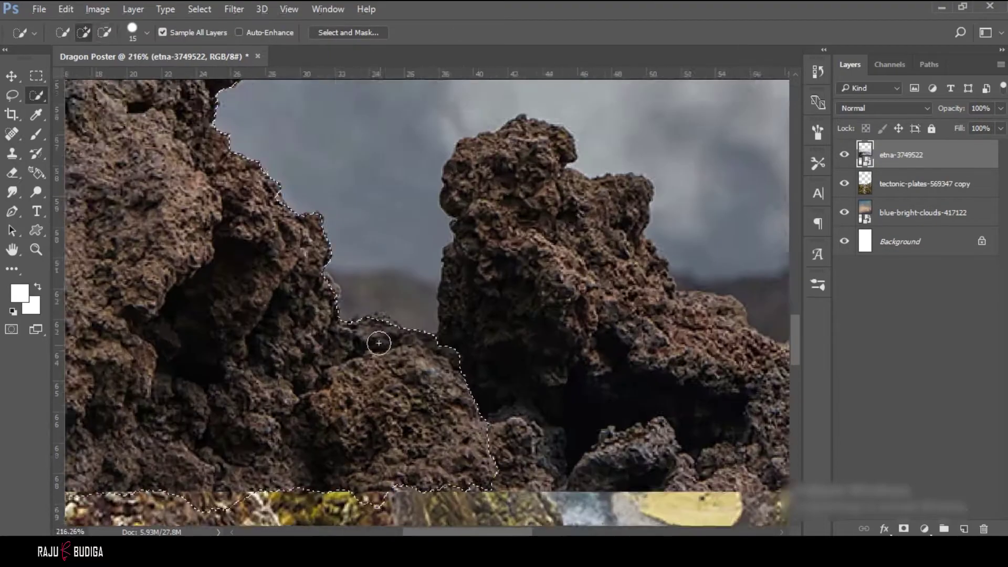
Step: Zoom and pan around the lava rock at high zoom to refine its outline
scroll(368, 334, "up", 5)
scroll(368, 335, "up", 2)
scroll(459, 363, "left", 5)
scroll(498, 315, "up", 1)
scroll(498, 314, "up", 1)
scroll(501, 289, "up", 1)
scroll(504, 263, "up", 1)
scroll(509, 244, "up", 1)
scroll(509, 244, "down", 3)
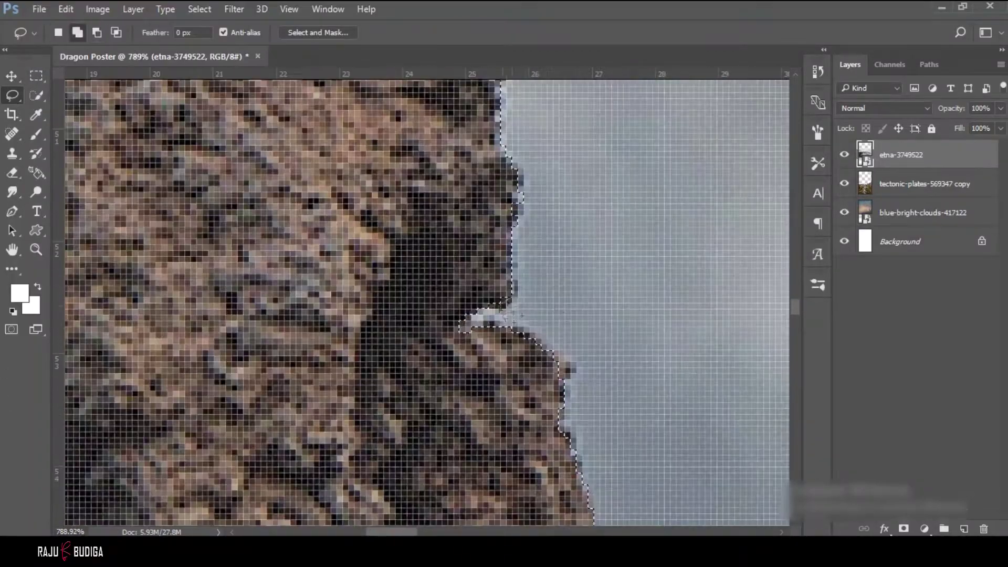
scroll(563, 273, "up", 1)
scroll(563, 274, "down", 2)
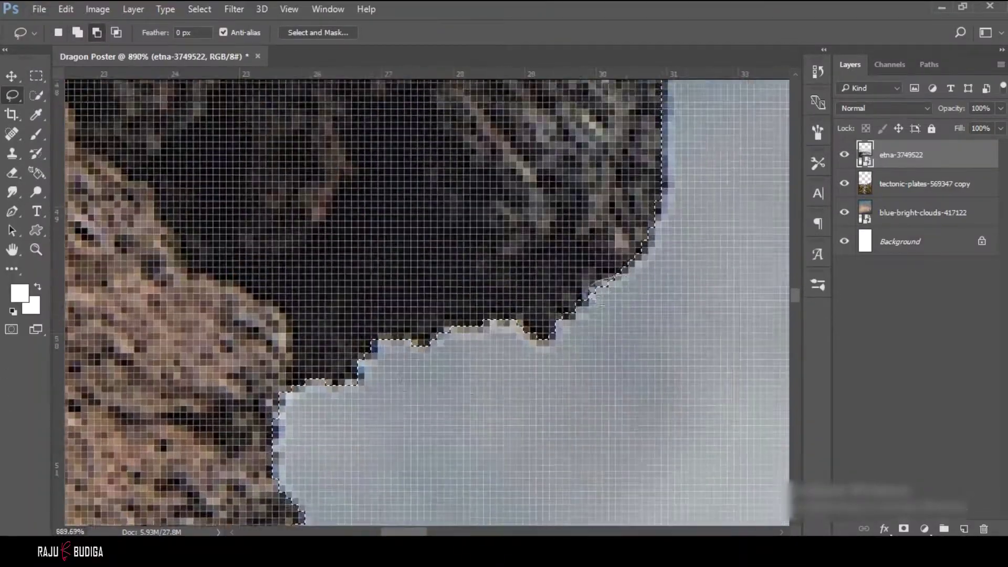
scroll(471, 386, "up", 3)
scroll(471, 386, "down", 2)
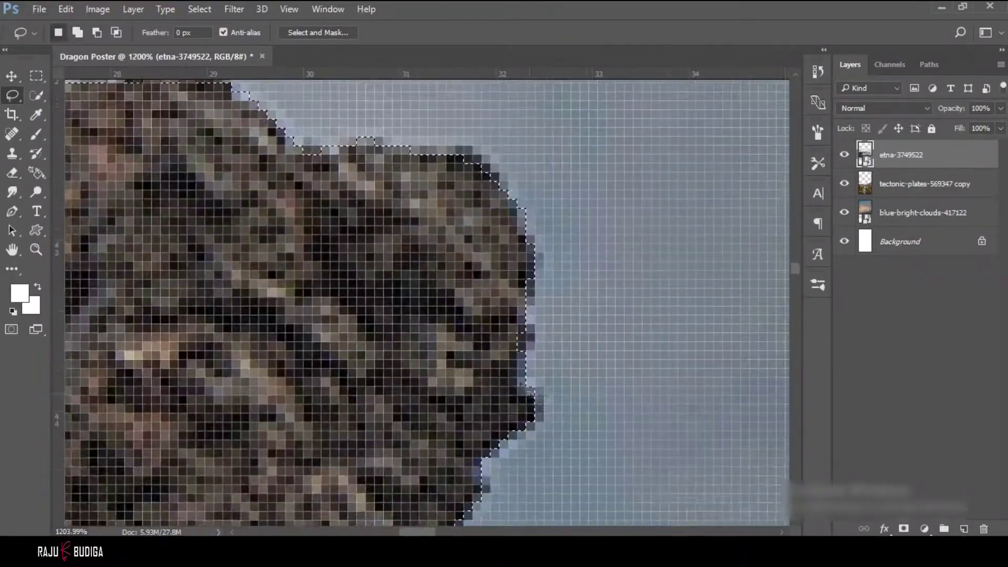
scroll(617, 329, "up", 3)
scroll(514, 369, "down", 2)
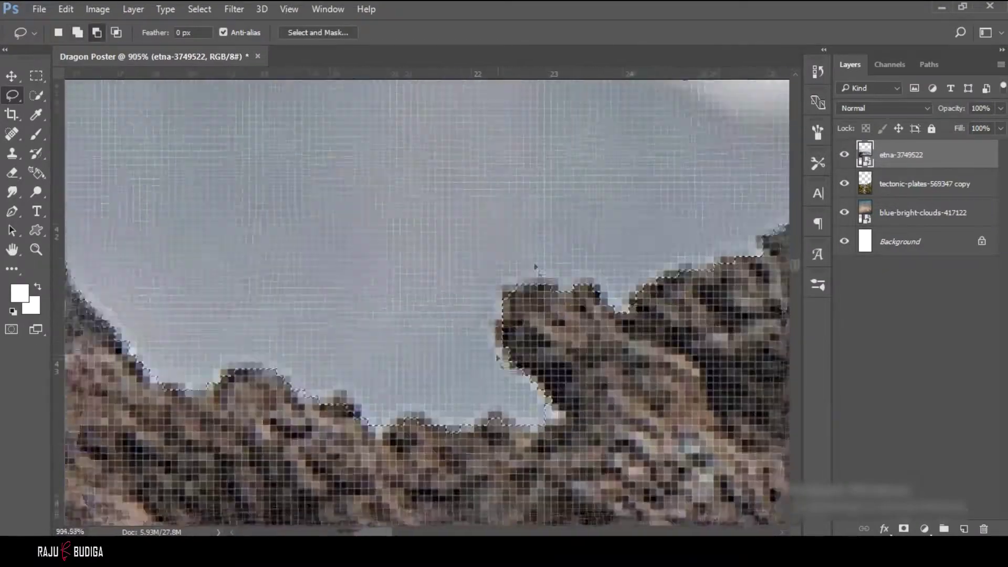
scroll(588, 335, "up", 1)
scroll(588, 335, "down", 2)
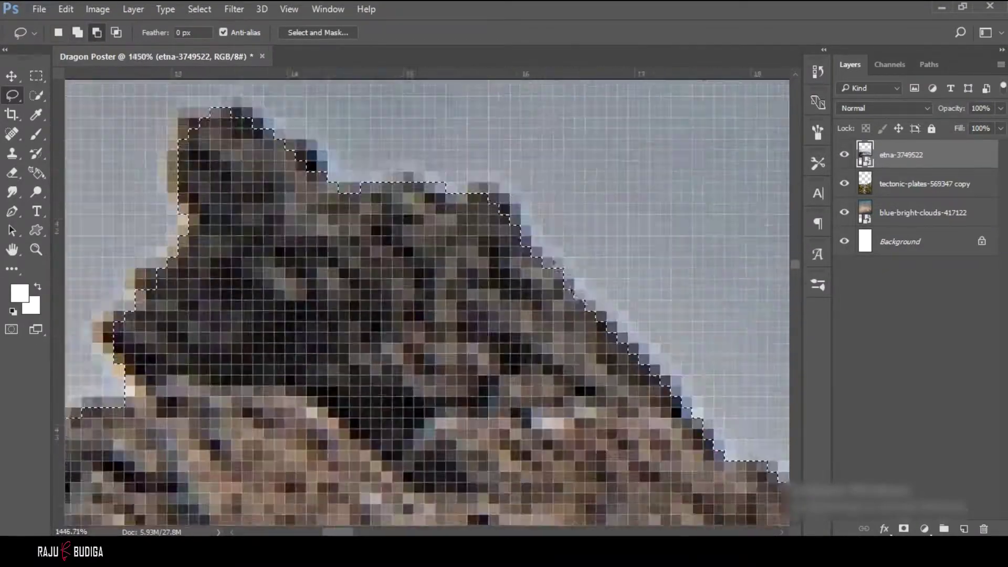
scroll(505, 341, "down", 2)
scroll(478, 344, "up", 2)
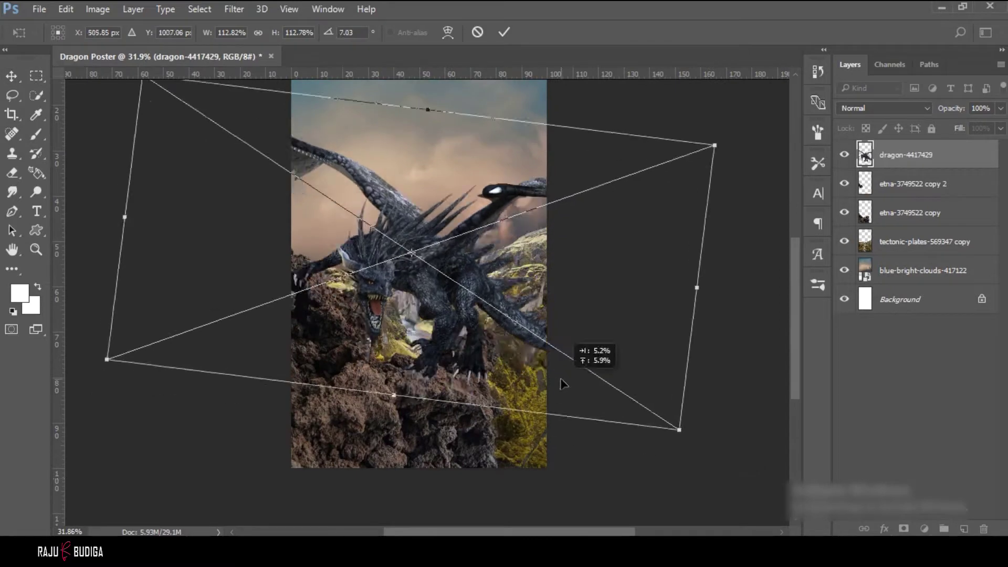
Step: Scale and tilt the dragon to fill the scene, then begin brushing its layer mask
mouse_move(568, 379)
left_mouse_down()
mouse_move(607, 456)
mouse_move(607, 409)
left_mouse_up()
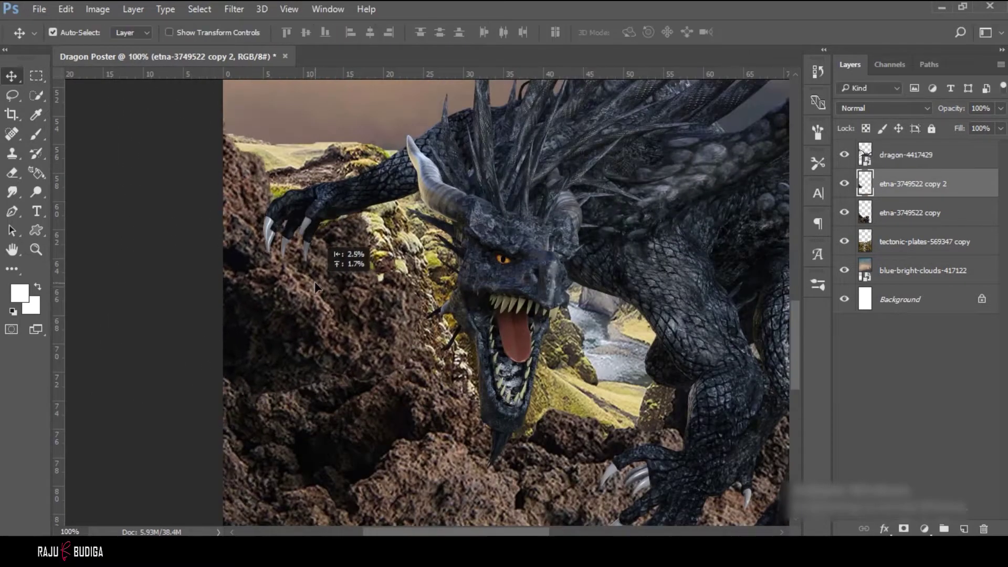
key("b")
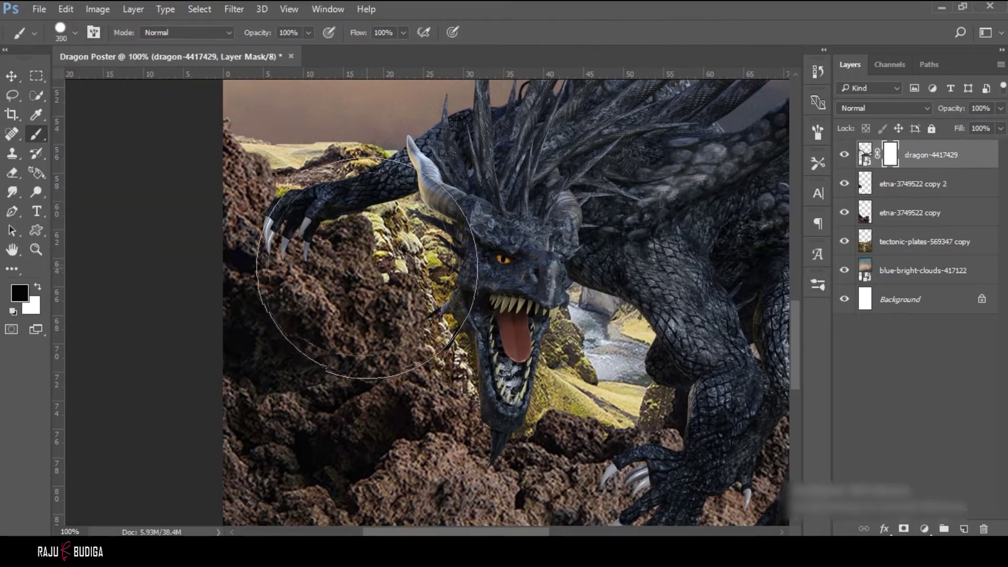
scroll(277, 240, "up", 5)
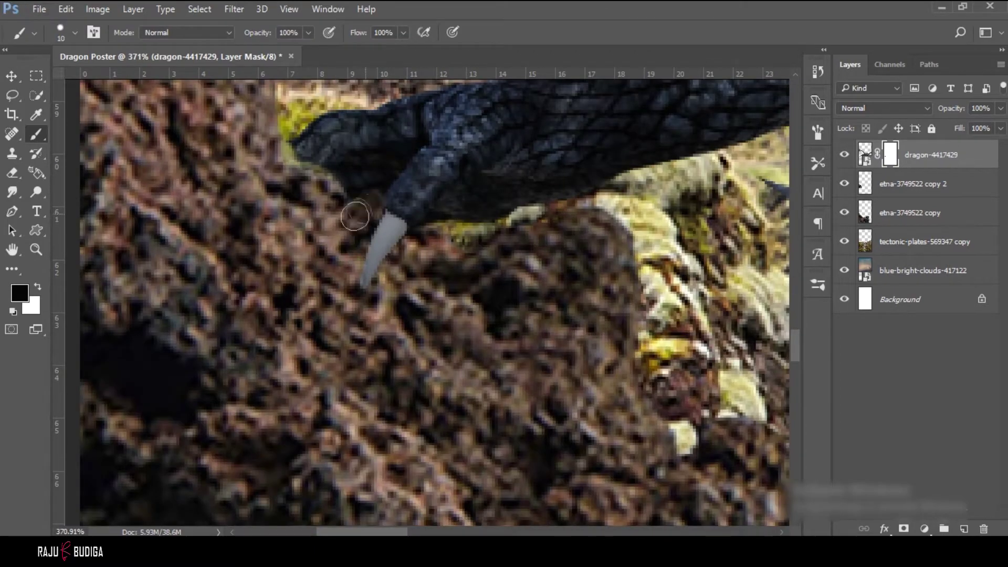
scroll(355, 216, "up", 1)
key("x")
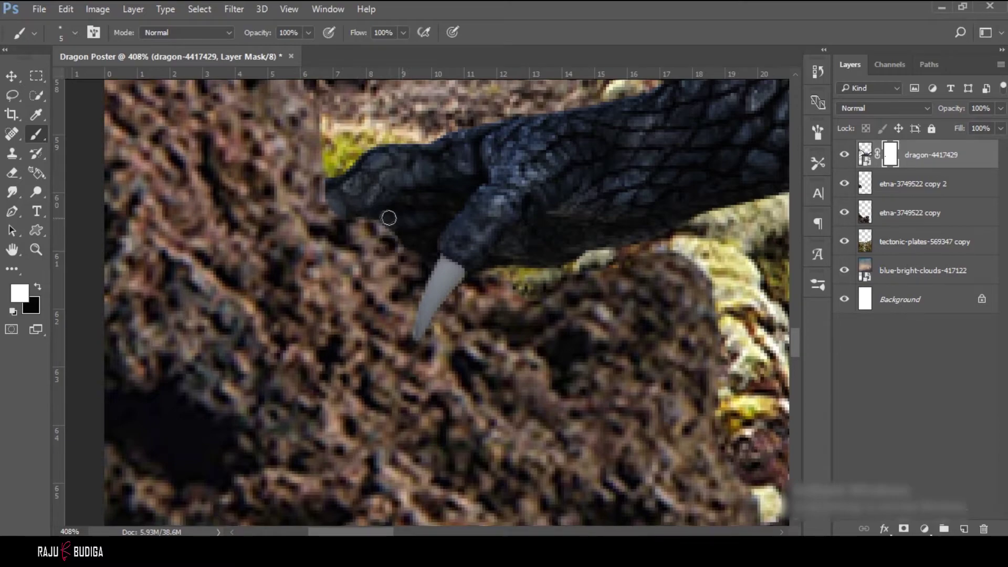
scroll(389, 218, "up", 1)
scroll(391, 235, "up", 5)
key("x")
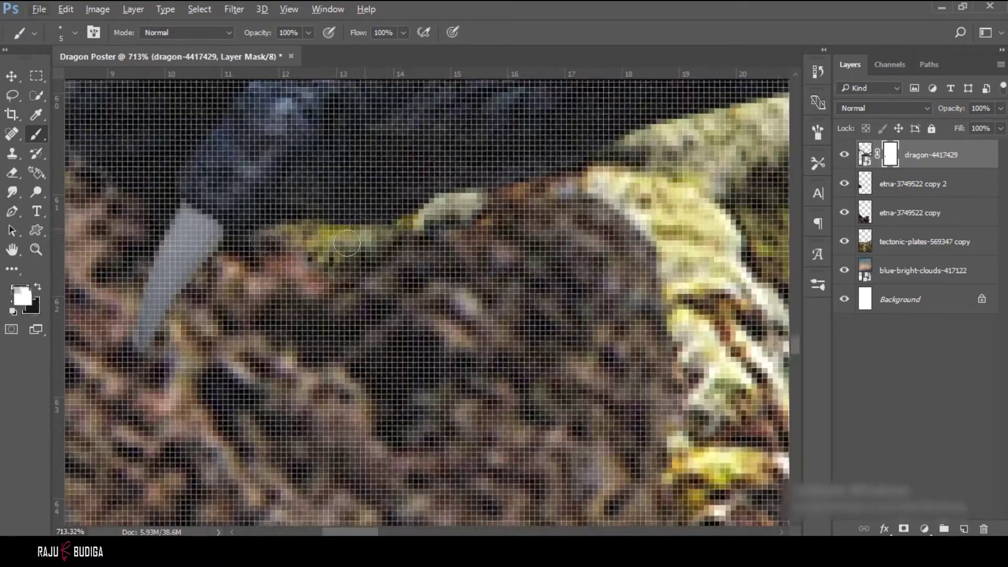
key("x")
scroll(341, 248, "down", 8)
scroll(373, 290, "down", 4)
scroll(368, 315, "down", 5)
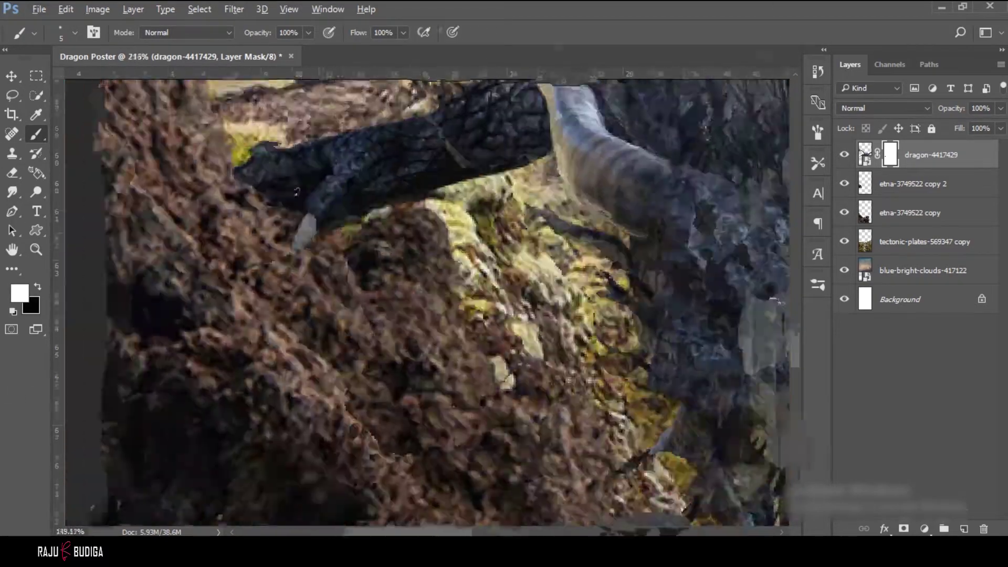
scroll(341, 368, "down", 10)
scroll(332, 419, "up", 10)
scroll(332, 418, "up", 9)
Step: Enlarge the brush and paint the dragon's mask in black and white around the rocks
key("x")
key("bracketright")
key("bracketright")
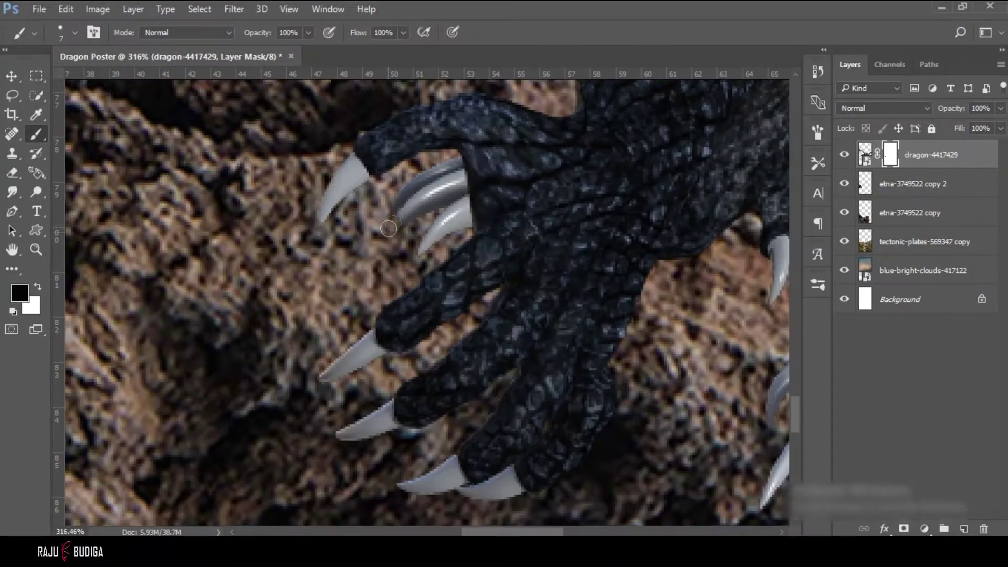
key("x")
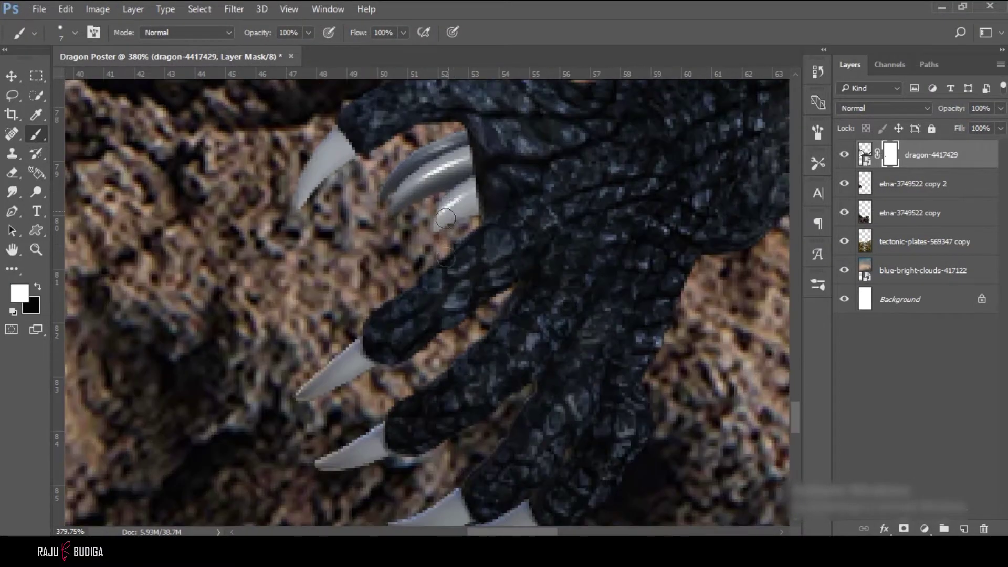
scroll(394, 319, "down", 1)
scroll(405, 314, "up", 3)
key("x")
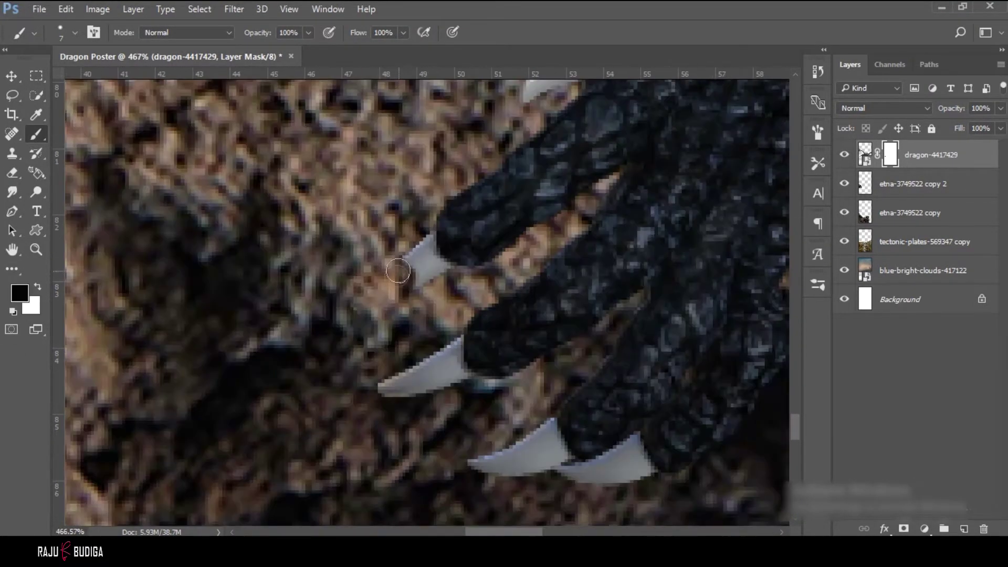
key("x")
scroll(389, 263, "down", 1)
Step: Hide the dragon's claw tips behind the rock by painting black on the mask
left_click_drag(381, 344, 439, 347)
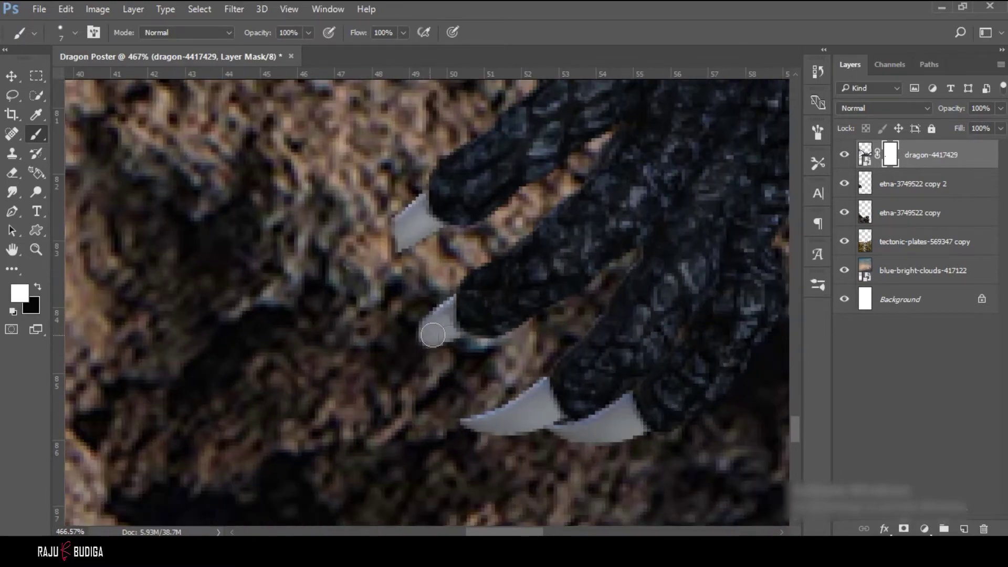
scroll(444, 340, "down", 5)
scroll(444, 313, "up", 4)
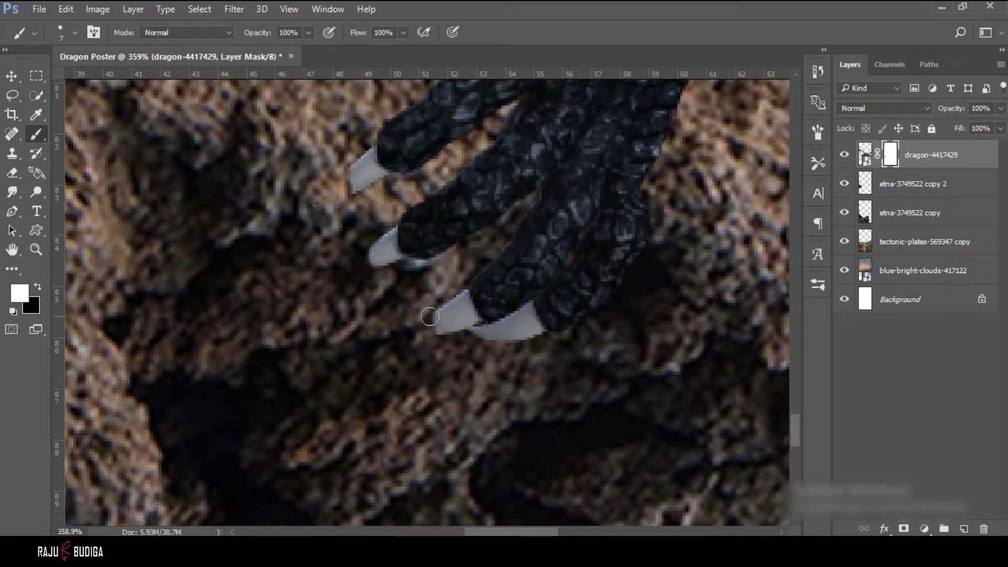
key("x")
scroll(444, 323, "down", 3)
scroll(380, 318, "up", 4)
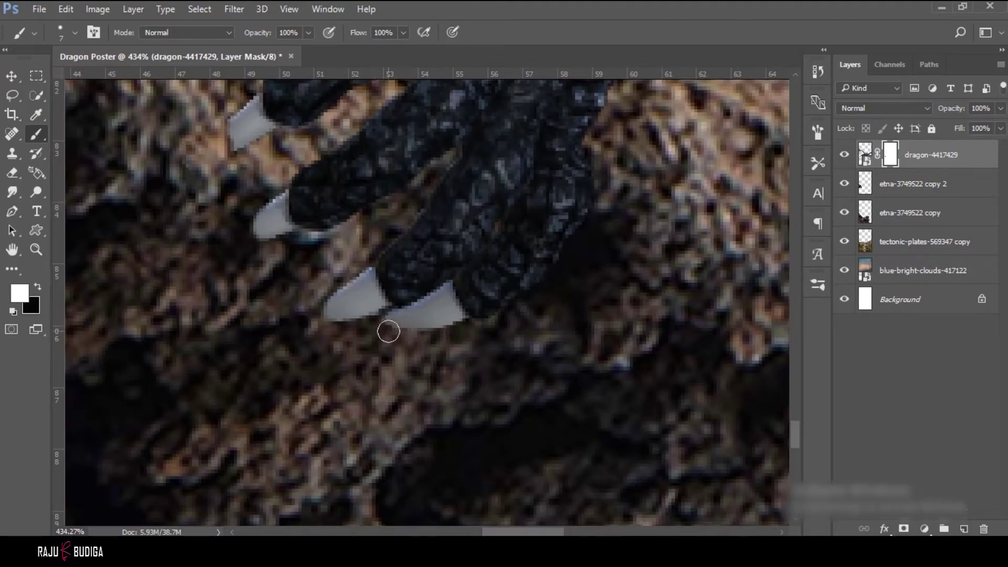
scroll(395, 326, "down", 4)
scroll(245, 223, "up", 4)
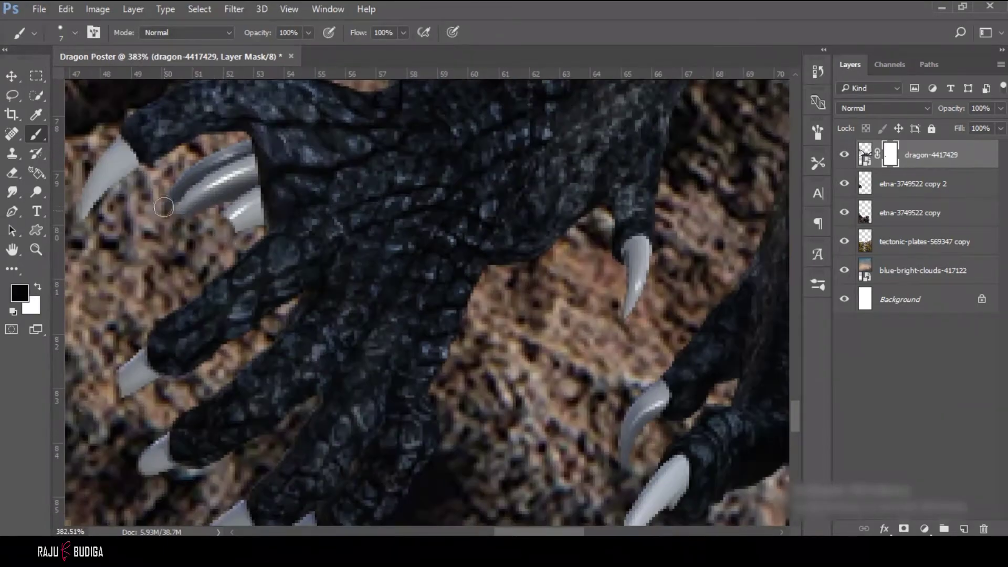
scroll(173, 228, "down", 2)
scroll(294, 239, "down", 2)
scroll(415, 251, "up", 5)
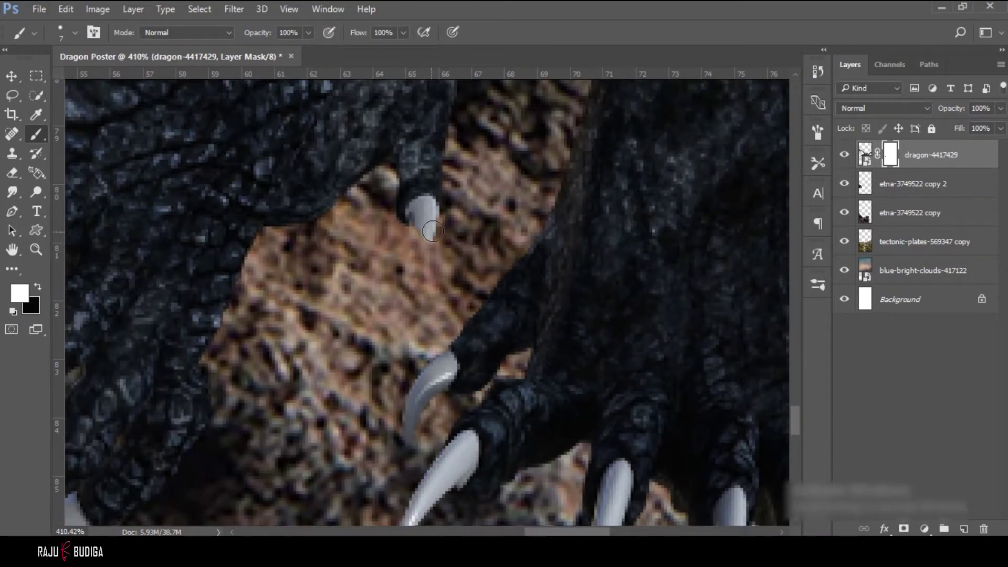
scroll(432, 231, "down", 3)
scroll(315, 184, "up", 3)
scroll(241, 127, "up", 1)
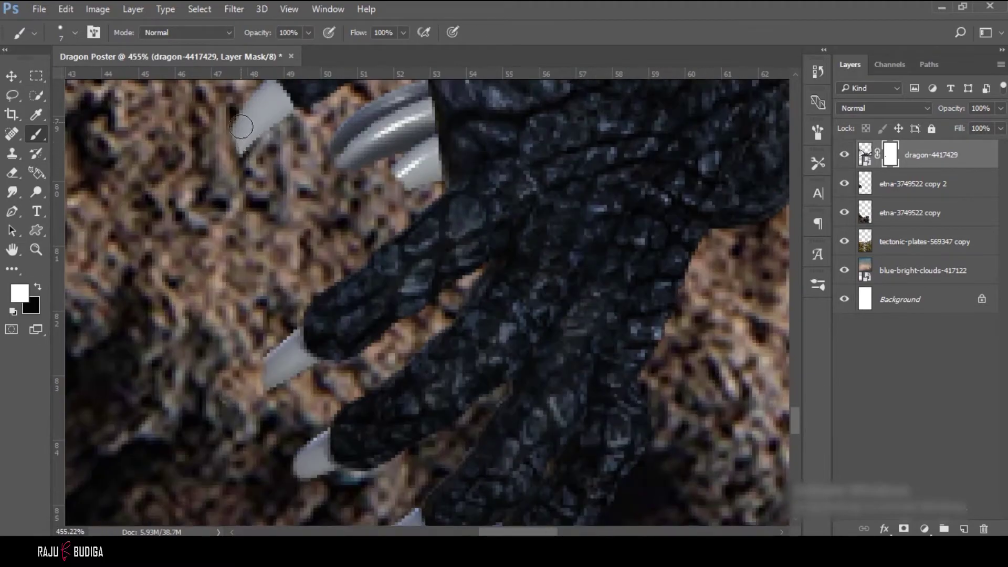
scroll(271, 186, "down", 4)
Step: Touch up the mask edges and set a clipped Exposure adjustment to -2.24
key("x")
scroll(342, 278, "up", 2)
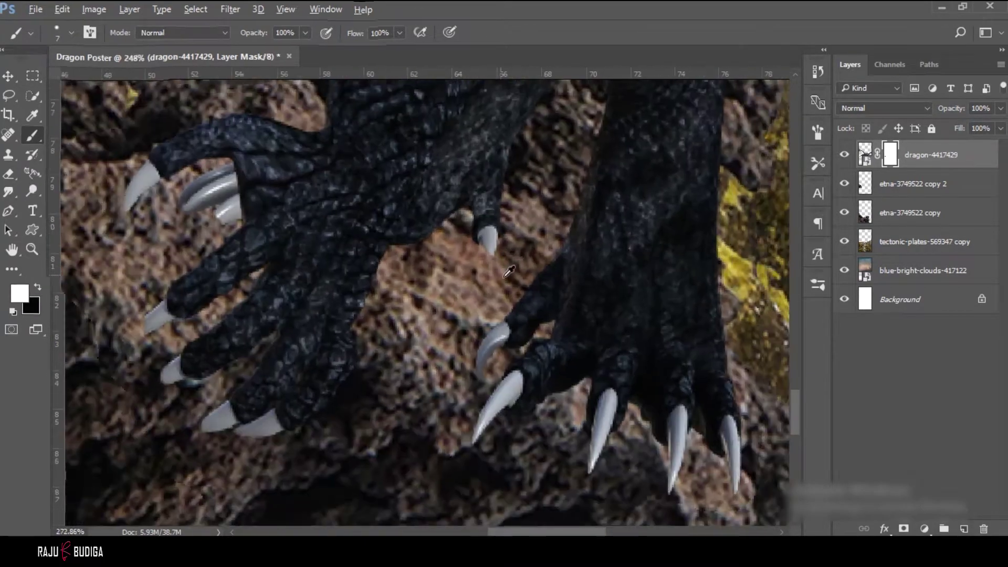
scroll(462, 352, "up", 2)
scroll(466, 340, "up", 1)
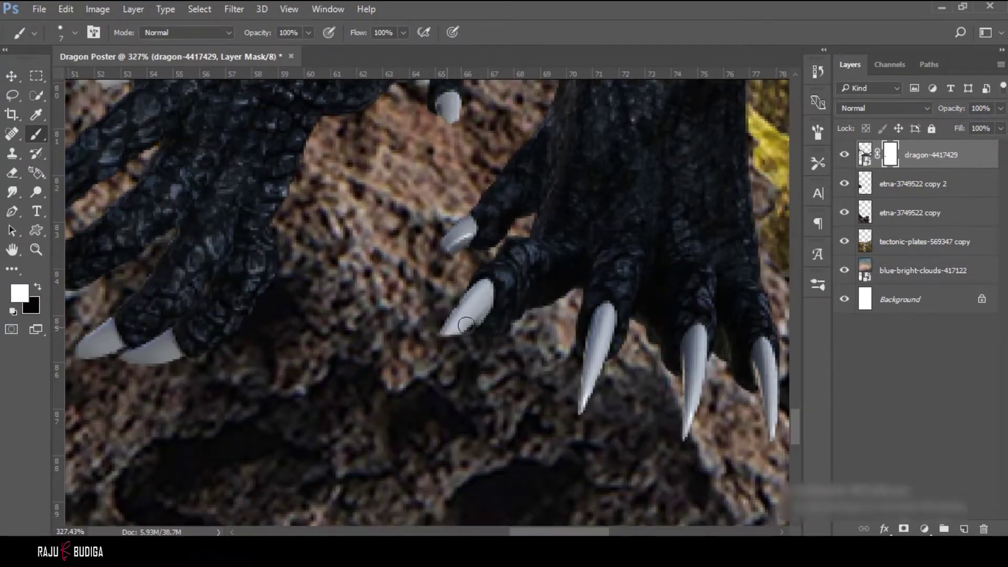
scroll(466, 325, "down", 2)
key("x")
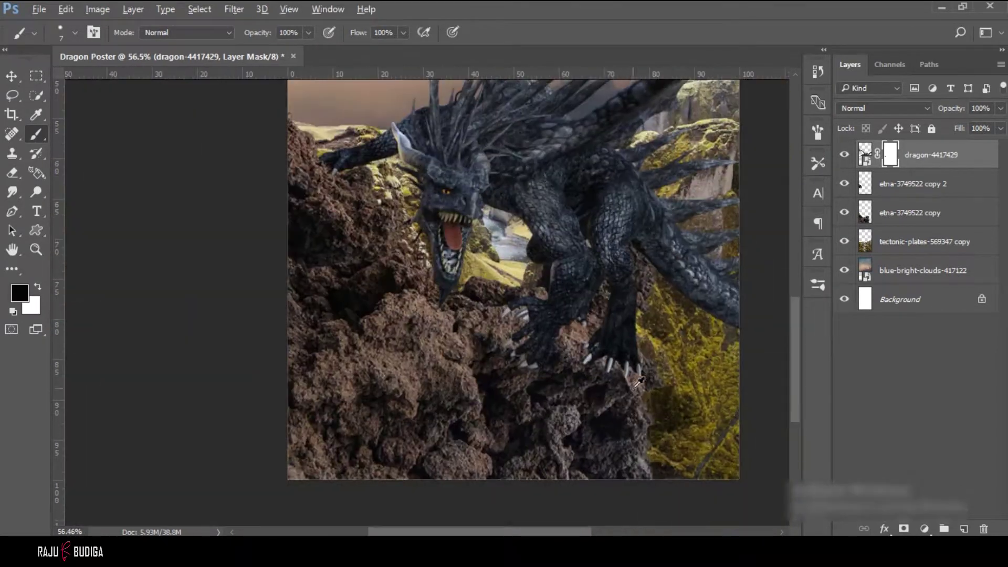
left_click_drag(700, 310, 670, 310)
Step: Invert the Exposure mask to black and lower the brush opacity to 50%
left_click(818, 286)
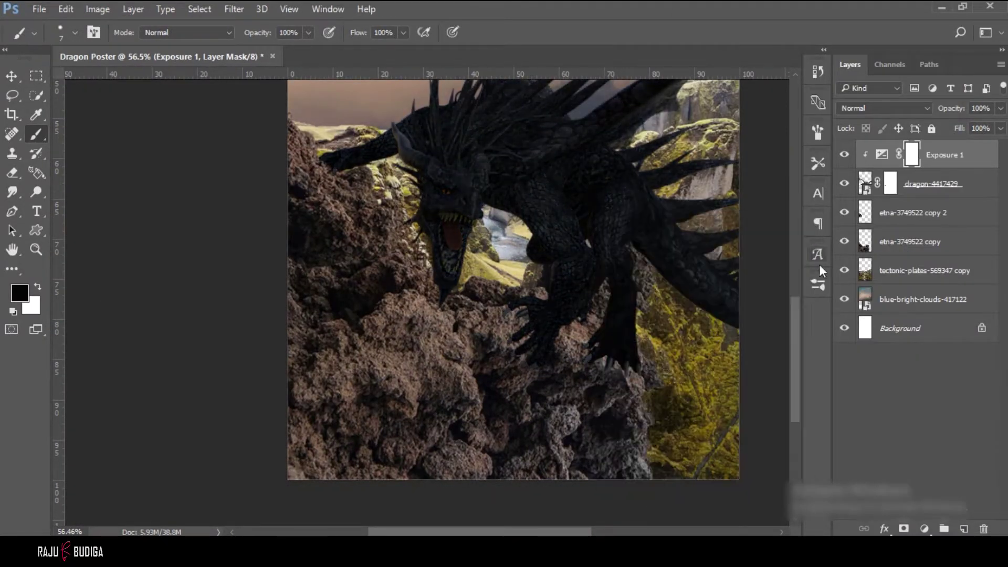
key("ctrl+i")
left_click(308, 33)
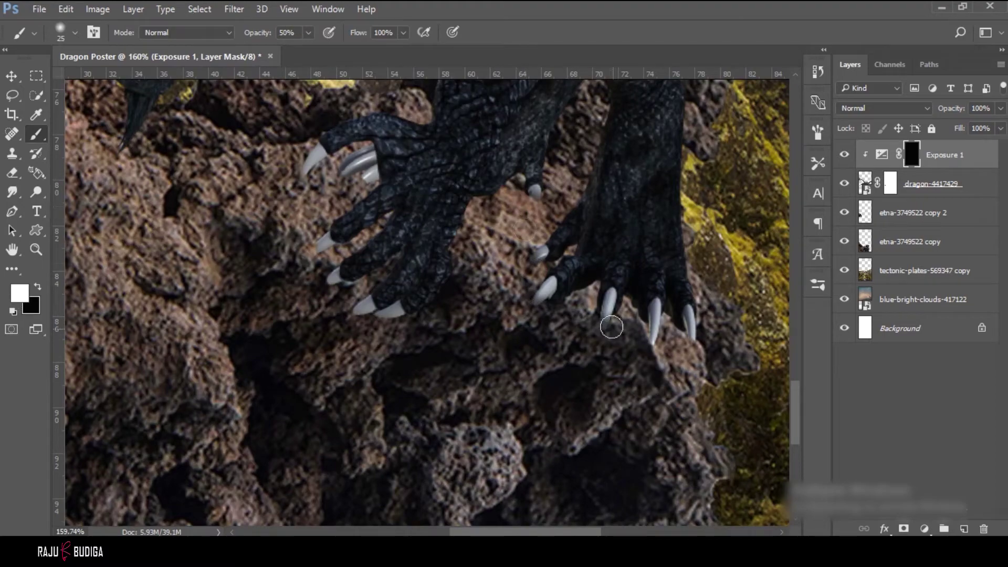
scroll(313, 254, "down", 3)
scroll(368, 289, "down", 1)
scroll(572, 408, "up", 3)
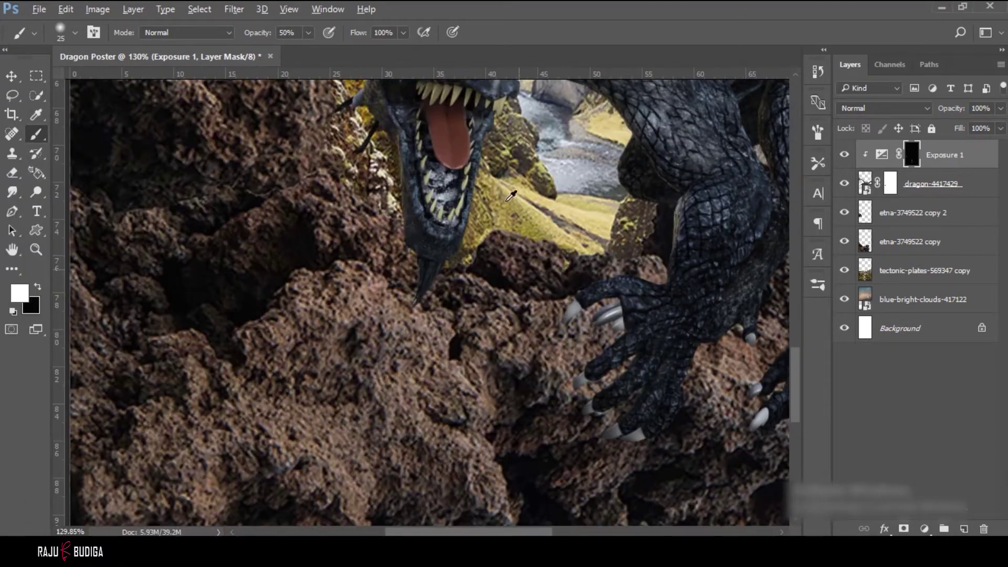
scroll(578, 342, "down", 3)
scroll(601, 262, "right", 4)
scroll(599, 271, "up", 3)
Step: Paint the Exposure mask around the claws, alternating black and white
key("x")
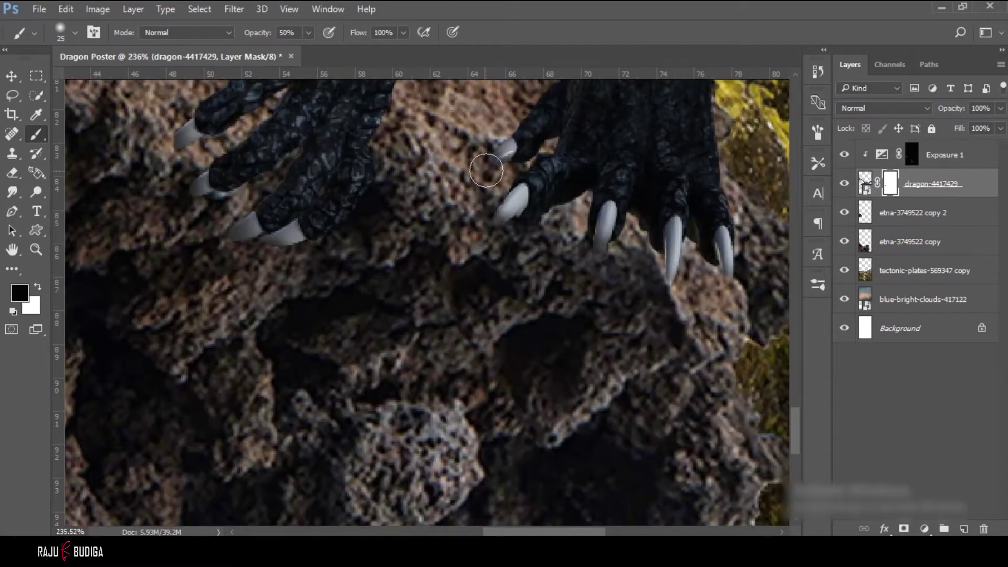
scroll(184, 200, "down", 3)
scroll(368, 262, "down", 2)
scroll(702, 327, "down", 3)
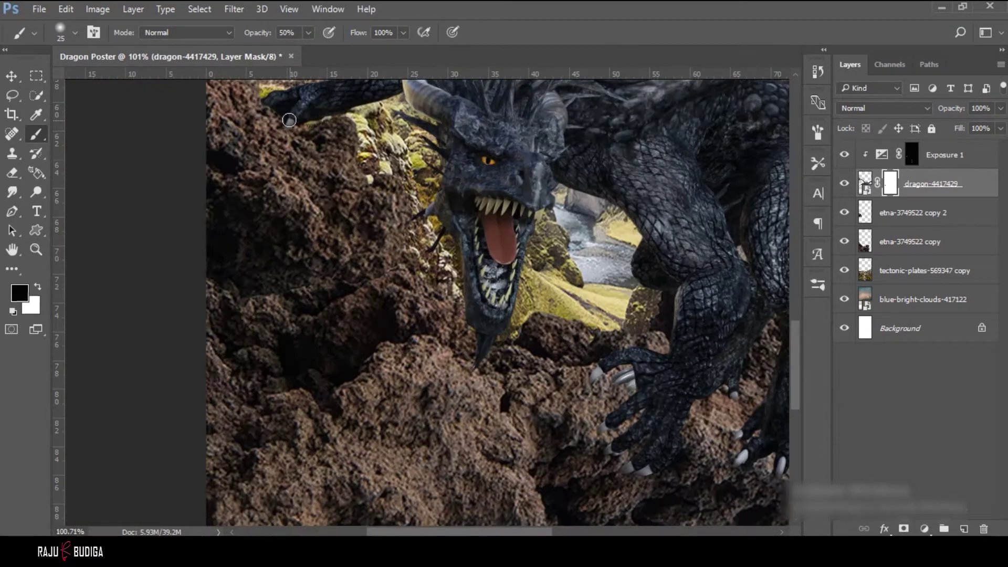
key("x")
scroll(347, 292, "down", 3)
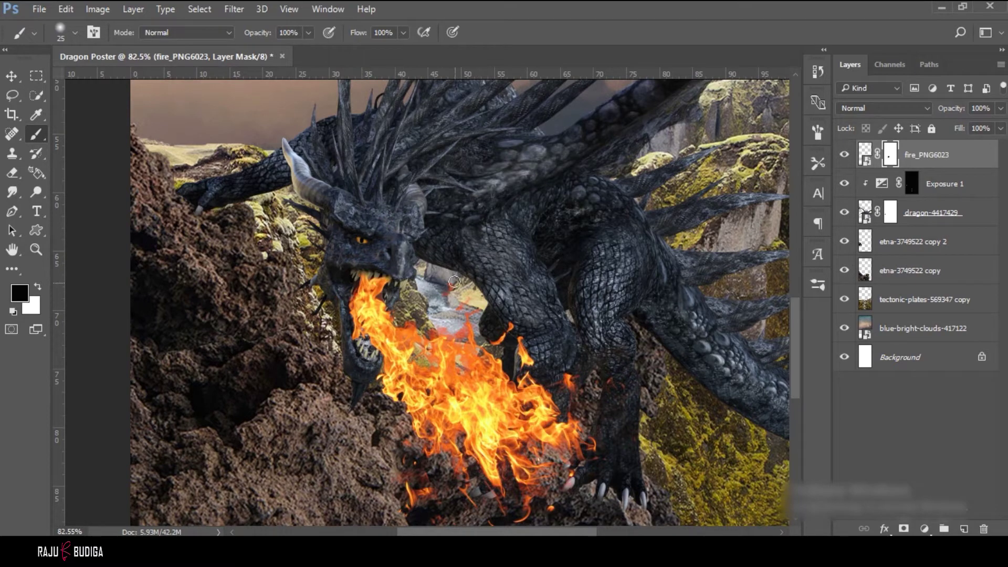
Step: Try the fire copy's blend modes, settling on Soft Light, and bring in the 6896530 image
scroll(483, 303, "down", 5)
left_click(845, 154)
left_click(862, 106)
key("Down")
key("Down")
key("Down")
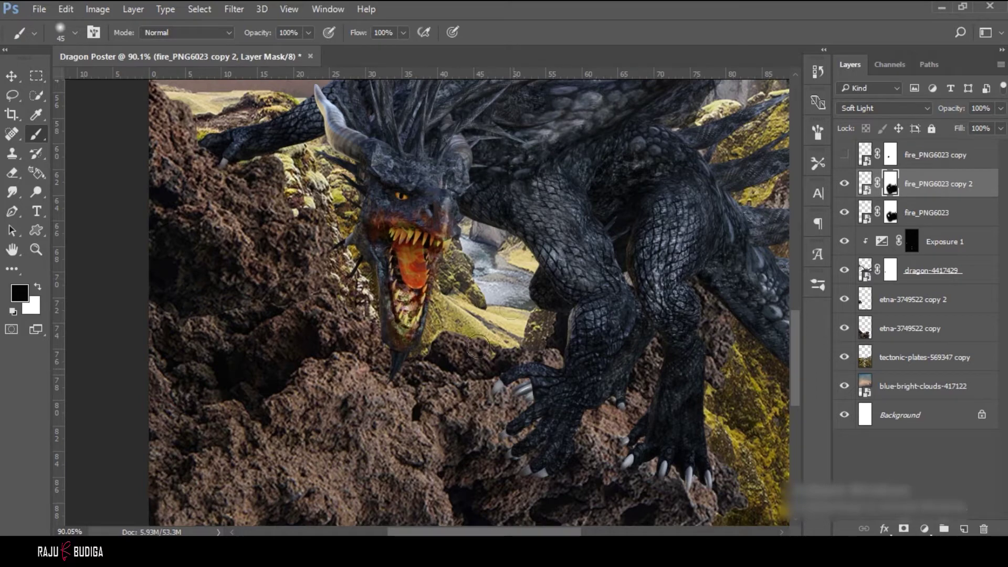
scroll(402, 317, "up", 5, "alt")
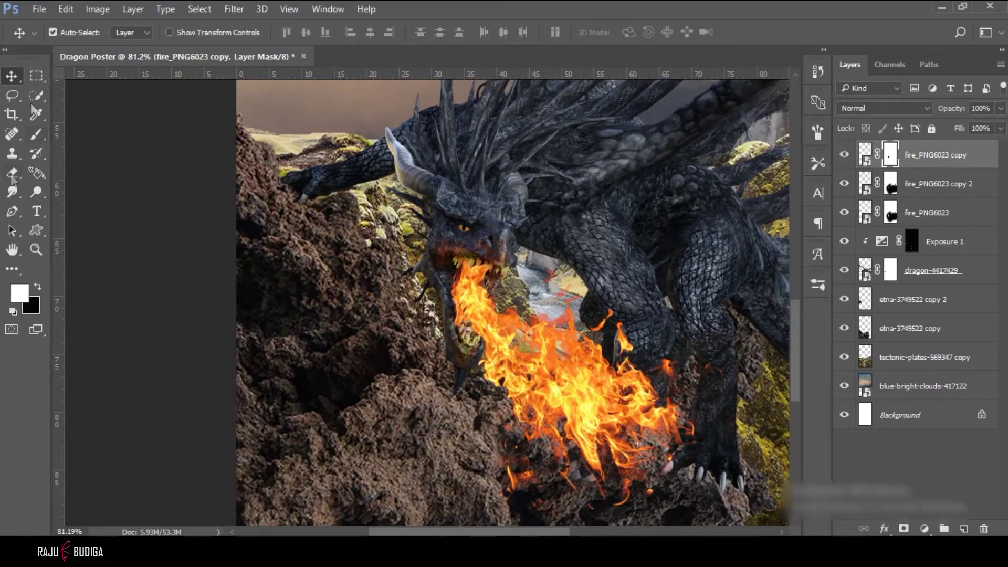
key("b")
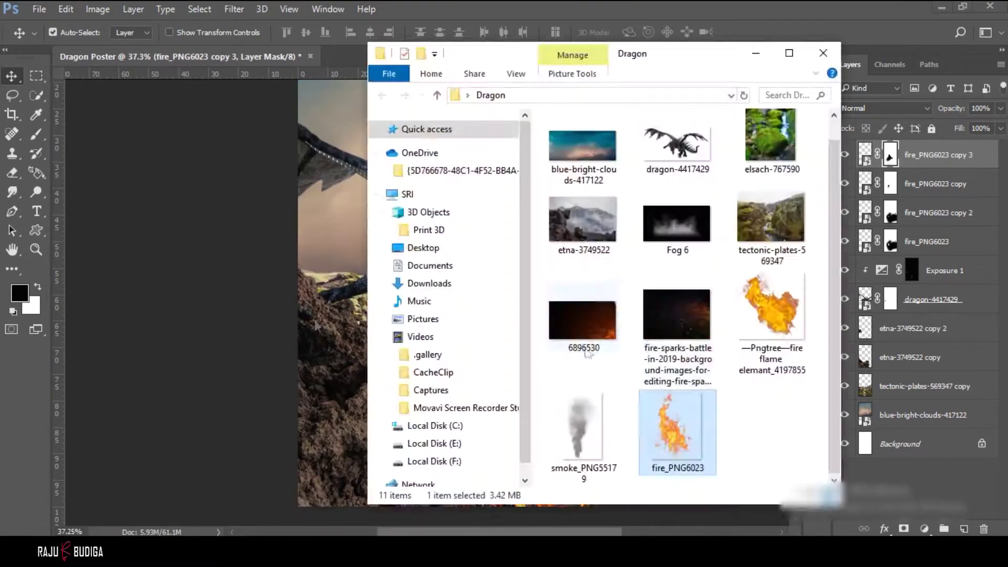
left_click_drag(587, 353, 446, 294)
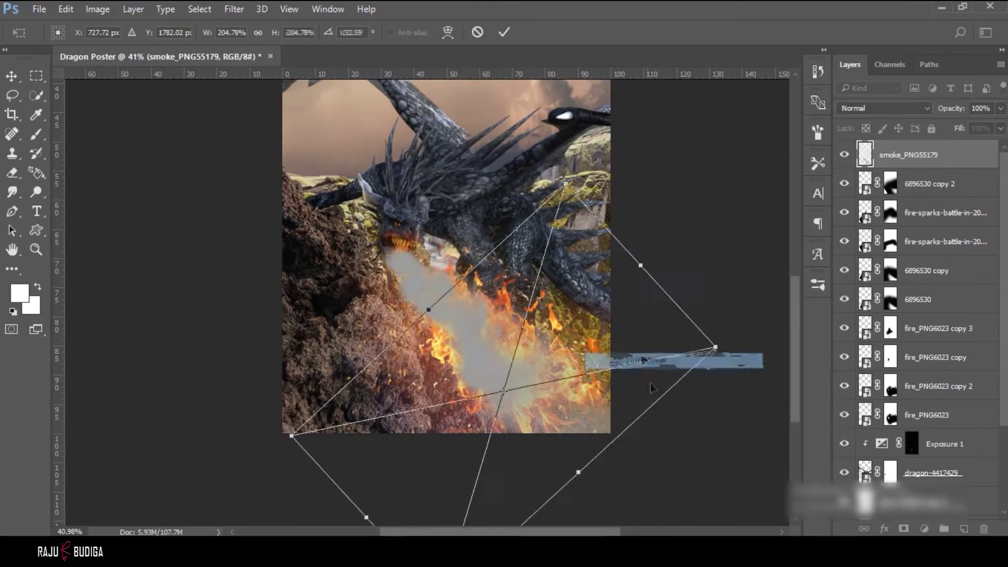
Step: Stretch and rotate smoke_PNG55179 along the flames and set it to Linear Light
left_click_drag(651, 387, 675, 406)
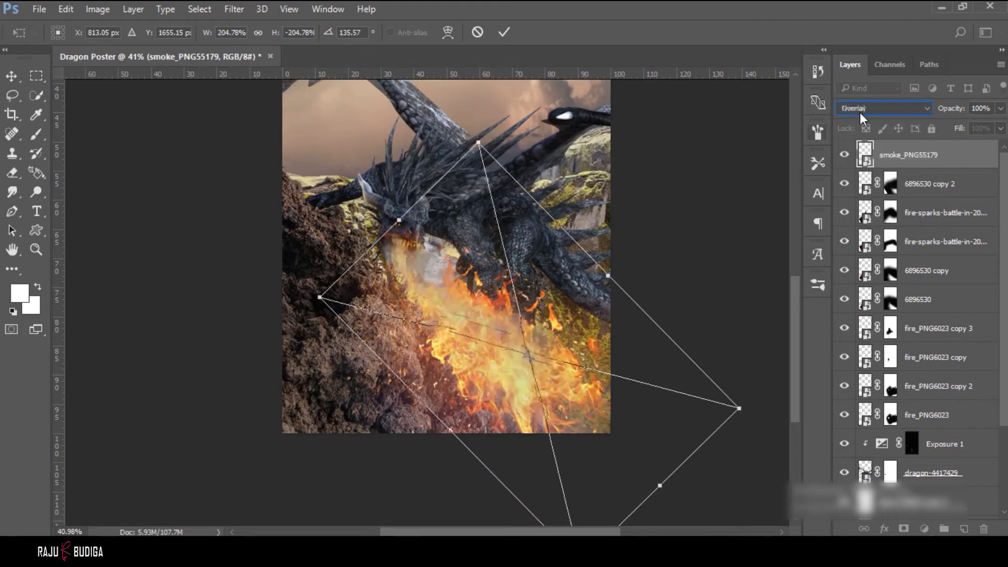
left_click(855, 111)
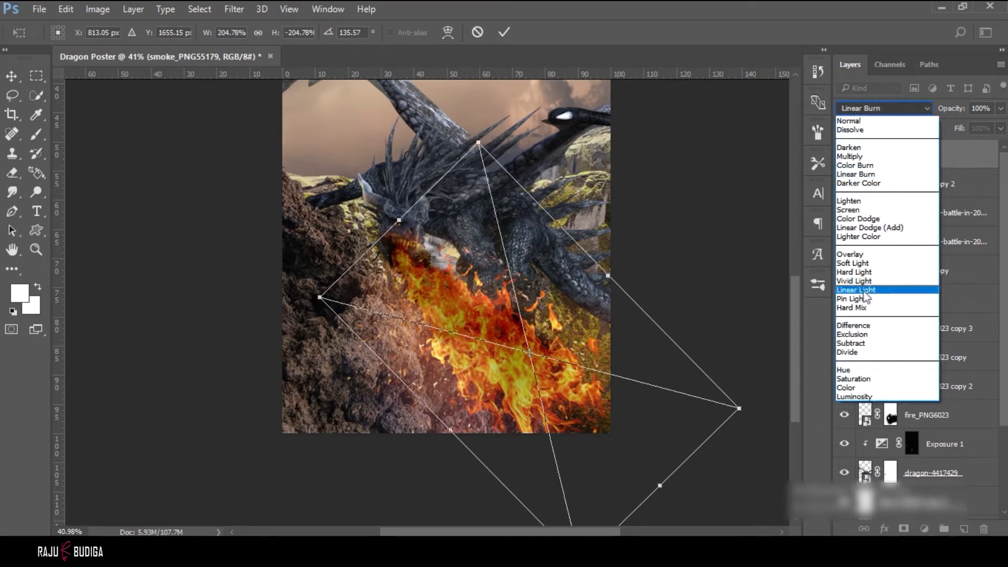
left_click(867, 273)
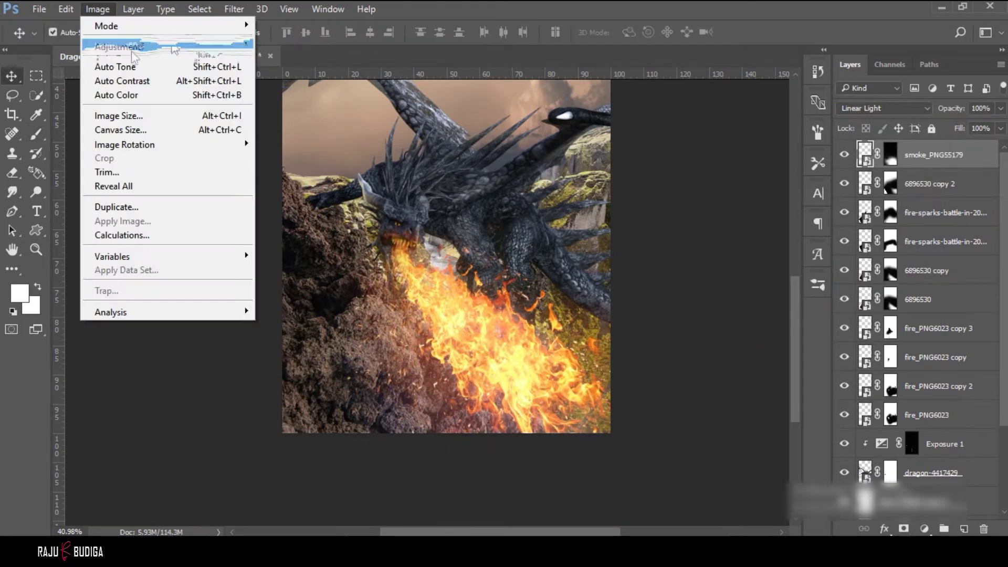
Step: Darken the smoke's midtones with Levels and rotate the sparks along the flames
left_click_drag(673, 225, 733, 232)
key("Return")
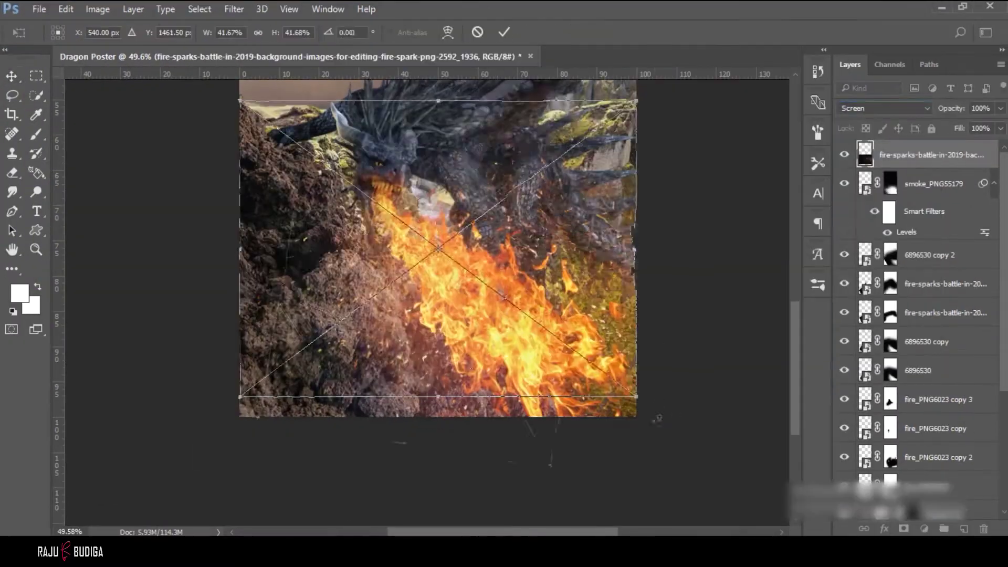
left_click_drag(657, 419, 541, 520)
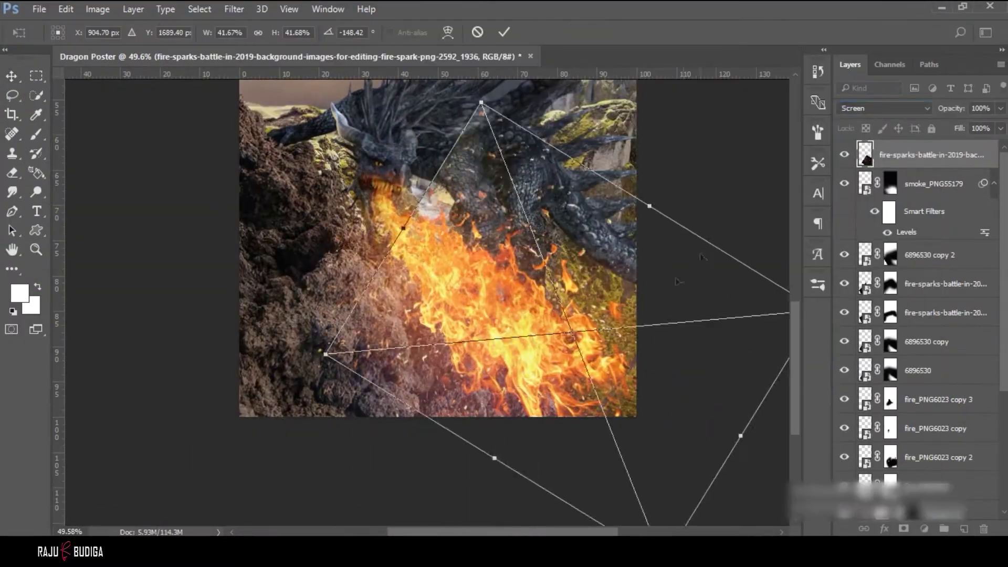
Step: Warp the sparks to sweep along the fire and hide them over the dragon's head
right_click(293, 174)
left_click(293, 253)
left_click_drag(385, 247, 624, 325)
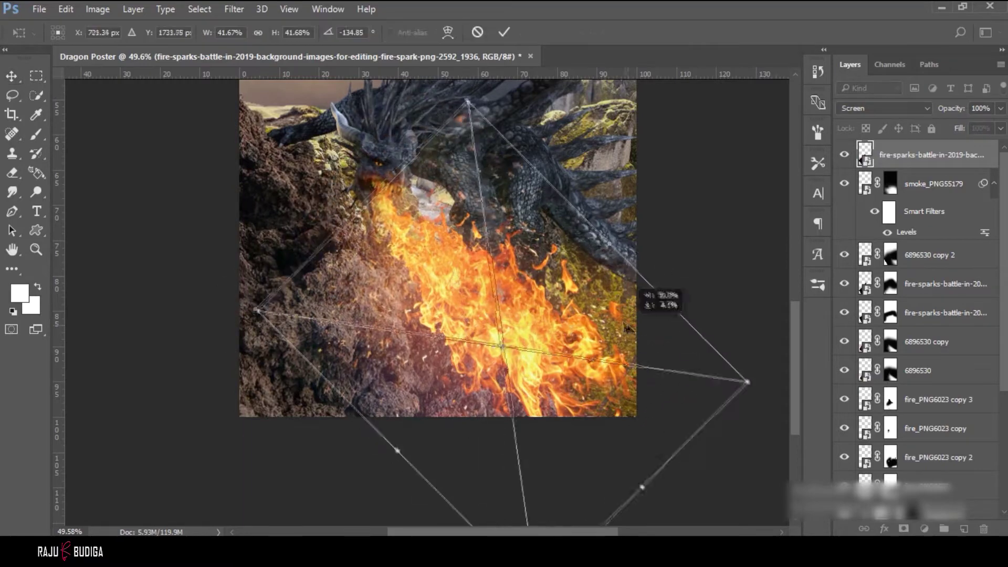
left_click_drag(434, 151, 399, 173)
scroll(306, 247, "down", 2)
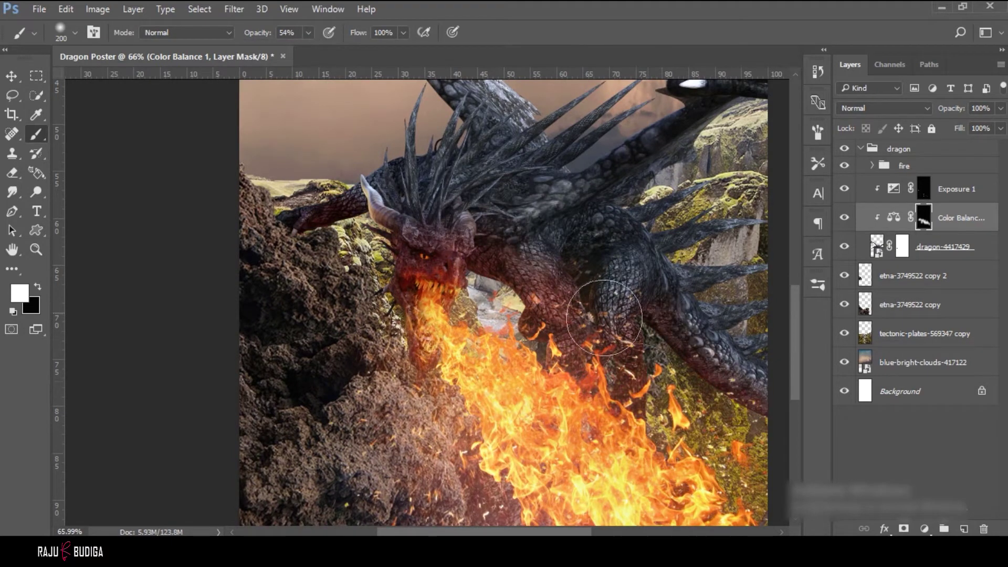
Step: Invert the rocks' Color Balance mask and paint the red tint back in at 14% opacity
key("1")
key("4")
scroll(447, 215, "down", 3)
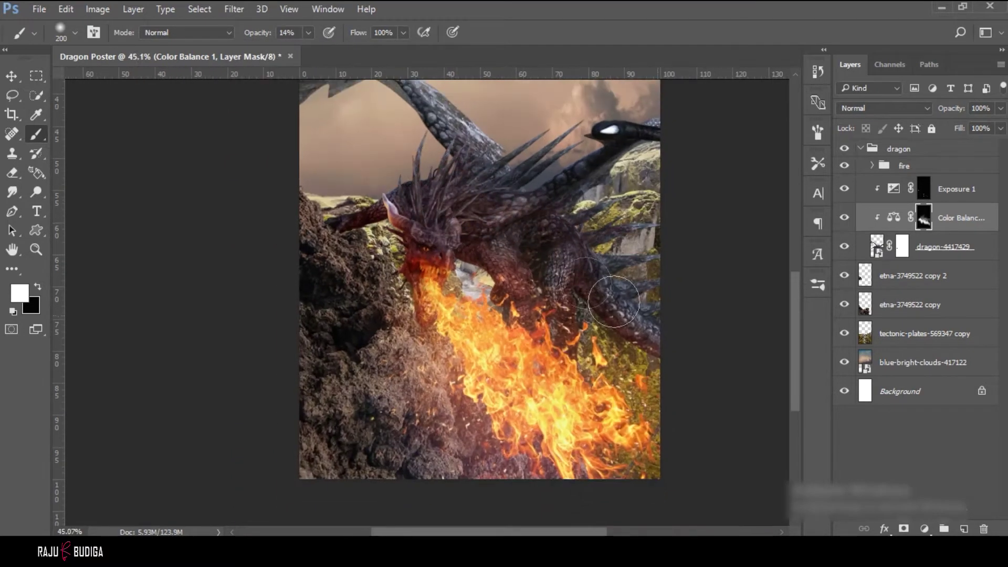
scroll(447, 215, "up", 3)
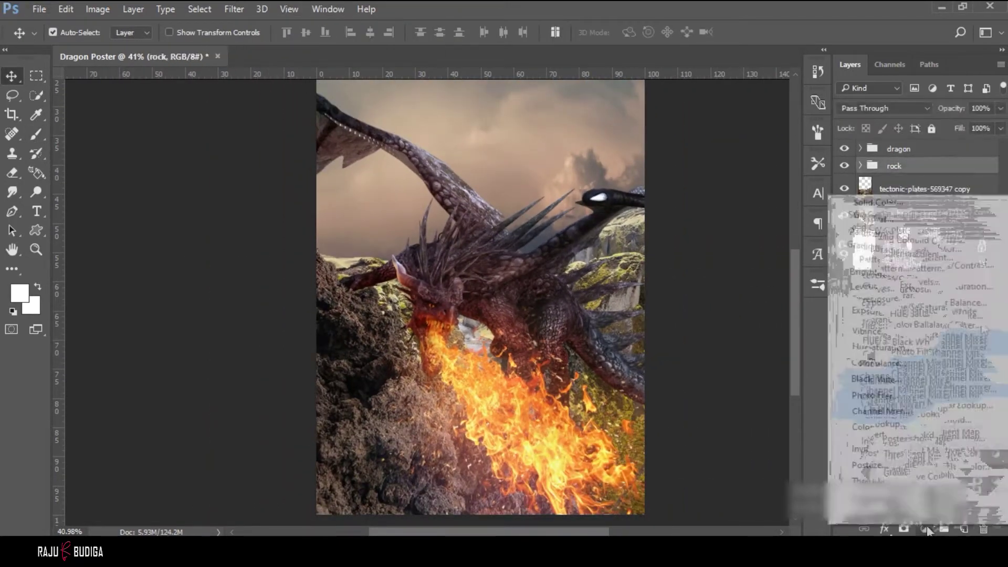
key("ctrl+i")
key("b")
key("x")
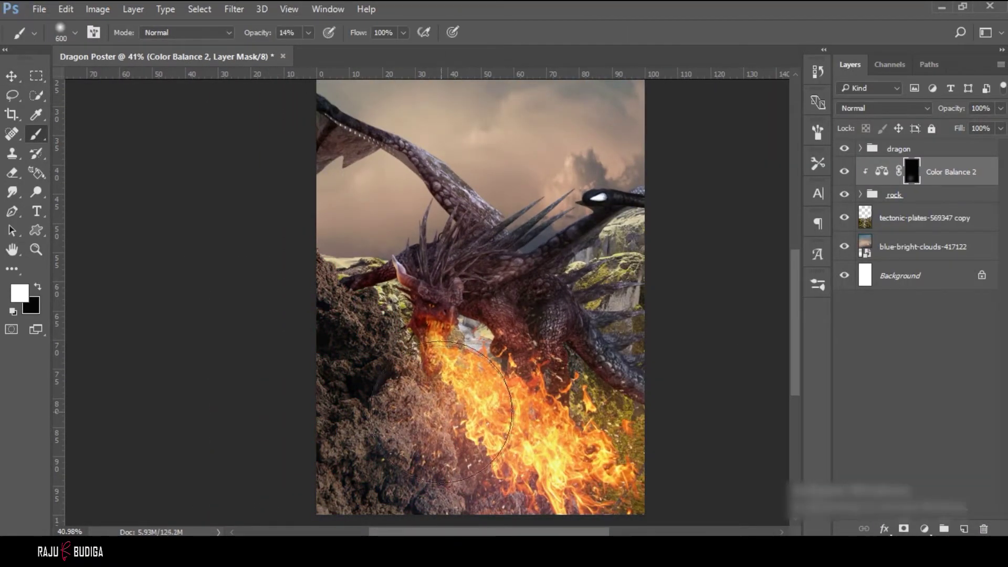
key("x")
double_click(882, 172)
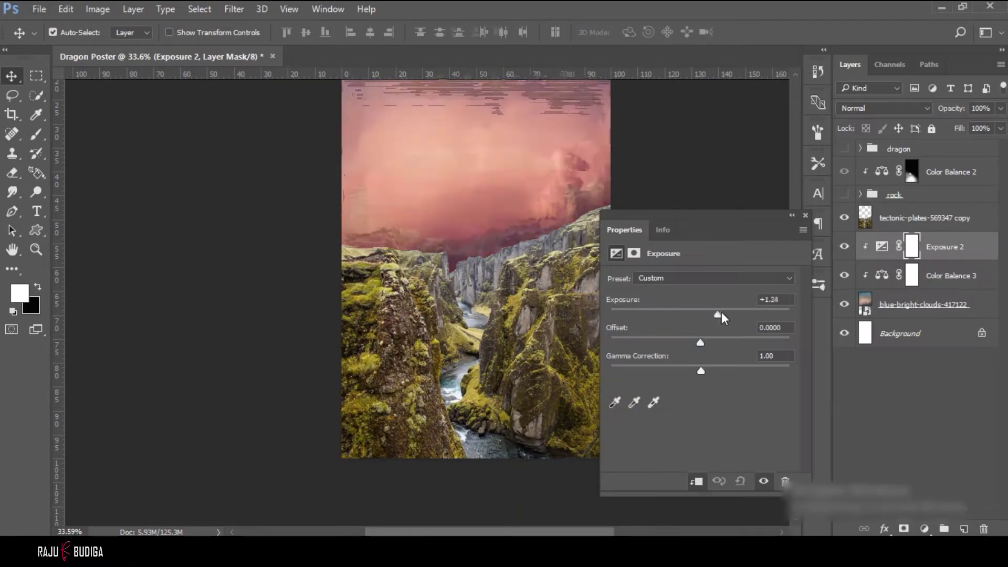
Step: Brush light into the sky on Exposure 2's mask, set Color Balance 4 to +69/−33/+29, add Exposure 4
key("bracketright")
key("bracketright")
key("bracketright")
left_click_drag(498, 251, 383, 247)
key("x")
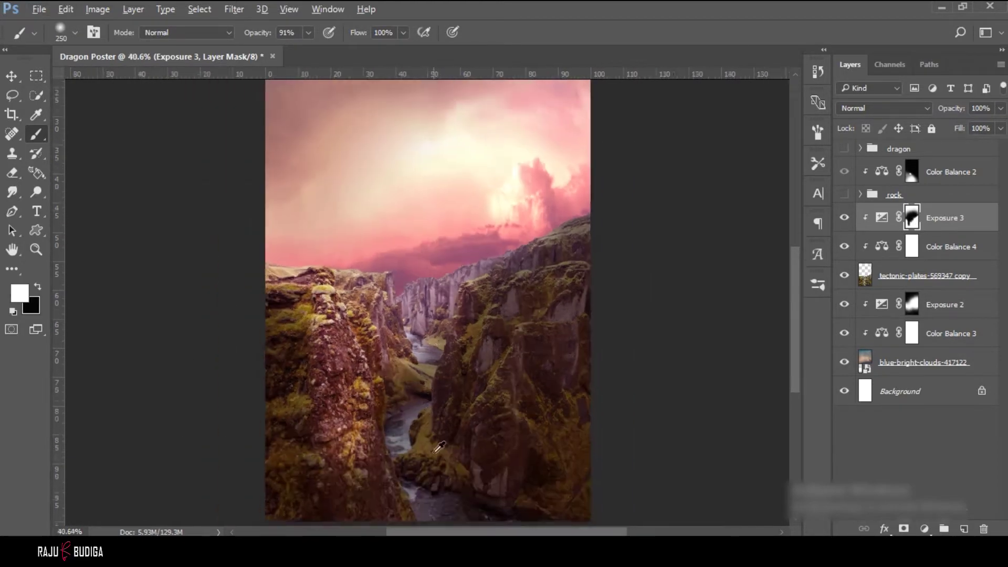
double_click(892, 249)
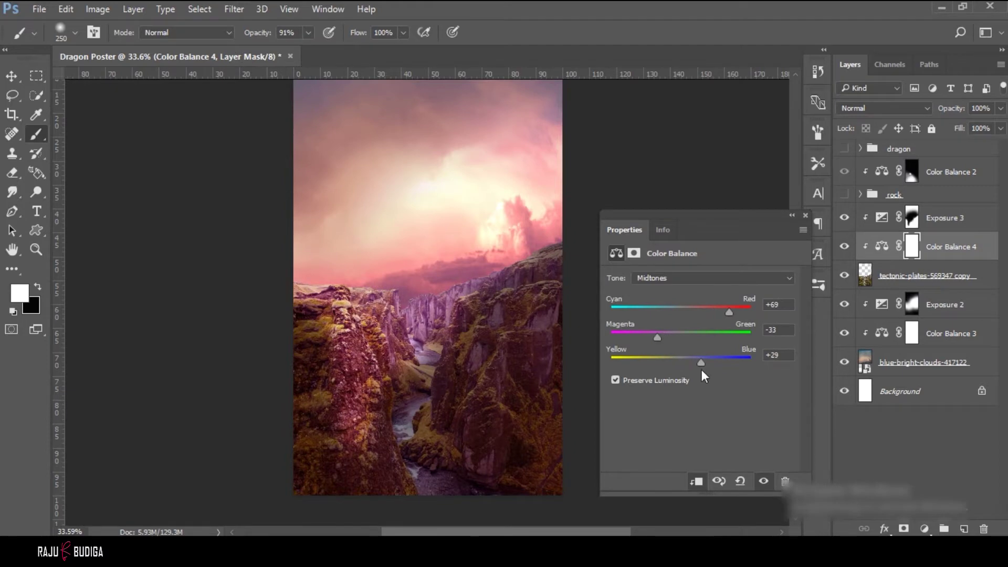
left_click(890, 312)
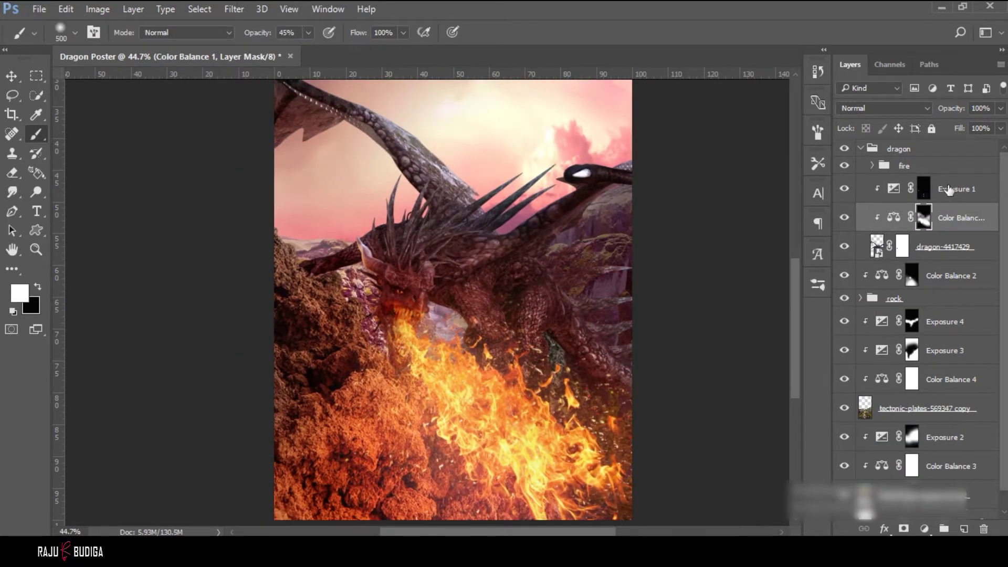
Step: Add a new Exposure adjustment above Exposure 1 and ready the brush opacity and mask for painting
left_click(924, 528)
left_click(866, 315)
left_click(308, 33)
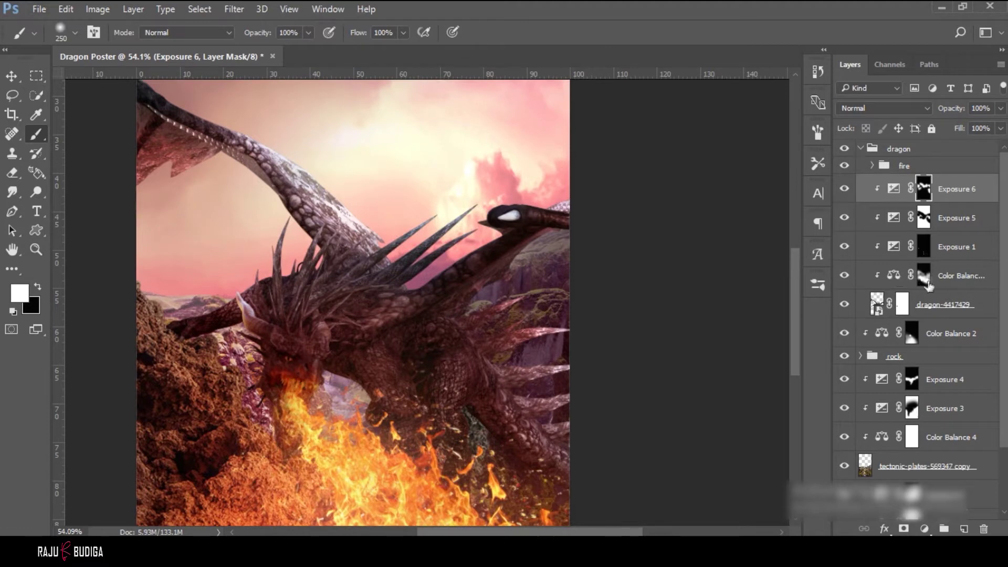
left_click(925, 278)
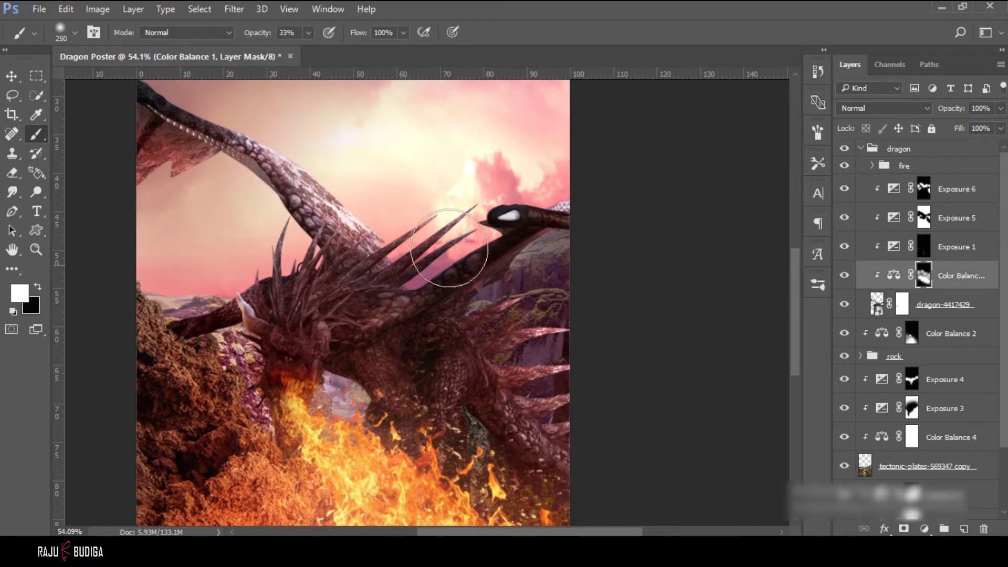
scroll(299, 227, "down", 3)
scroll(533, 321, "up", 2)
scroll(457, 292, "down", 1)
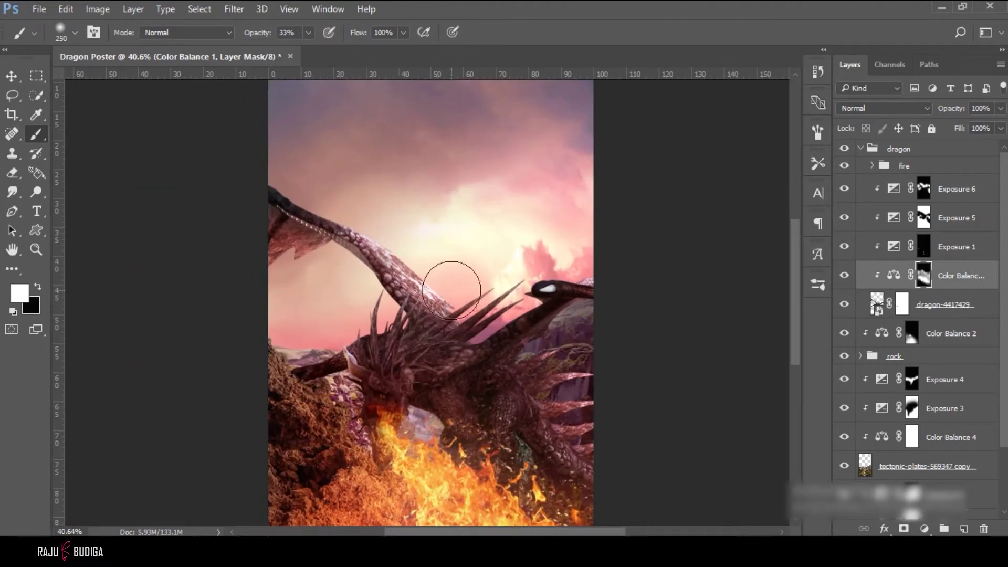
scroll(574, 315, "up", 2)
Step: Zoom in and paint white with a small brush to brighten the dragon's spikes
key("alt+]")
key("alt+]")
key("alt+]")
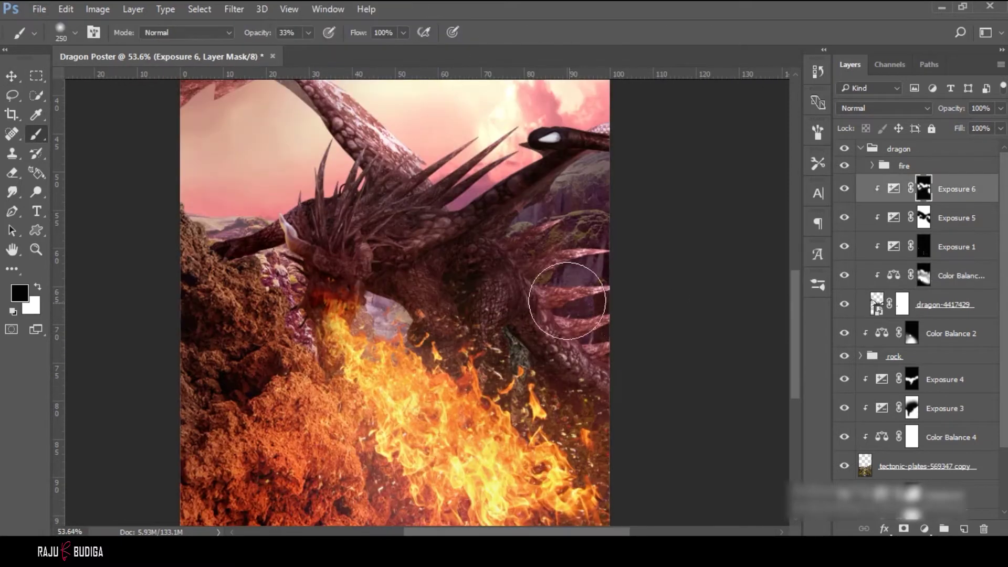
scroll(616, 318, "up", 5)
key("bracketleft")
key("bracketleft")
key("bracketleft")
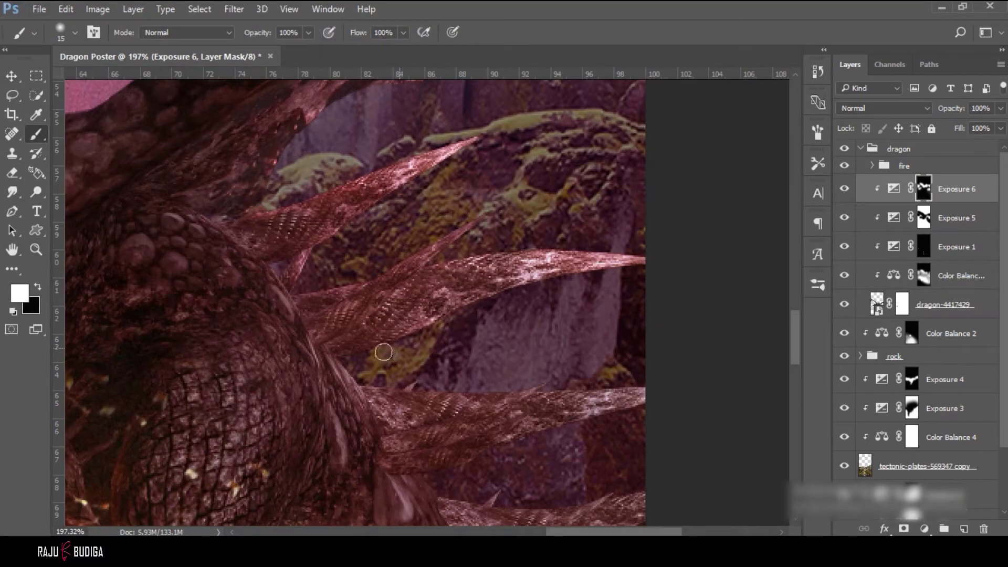
scroll(614, 298, "down", 1)
key("x")
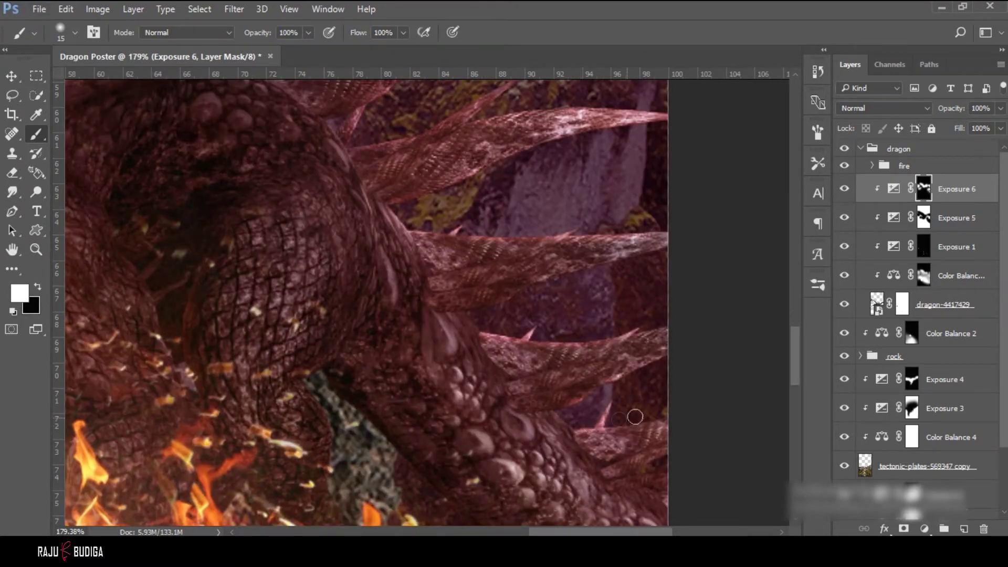
scroll(683, 230, "down", 5)
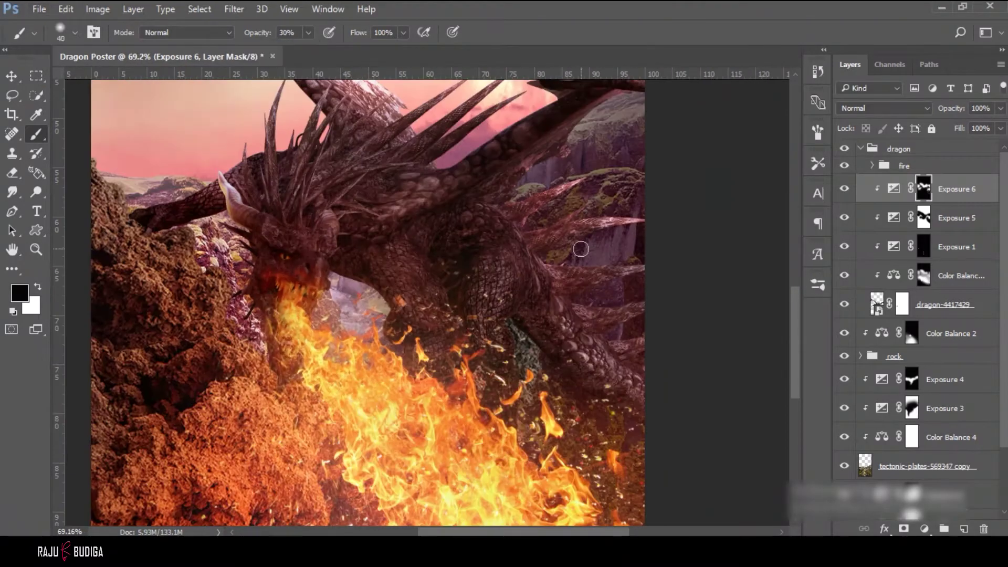
scroll(370, 261, "up", 3)
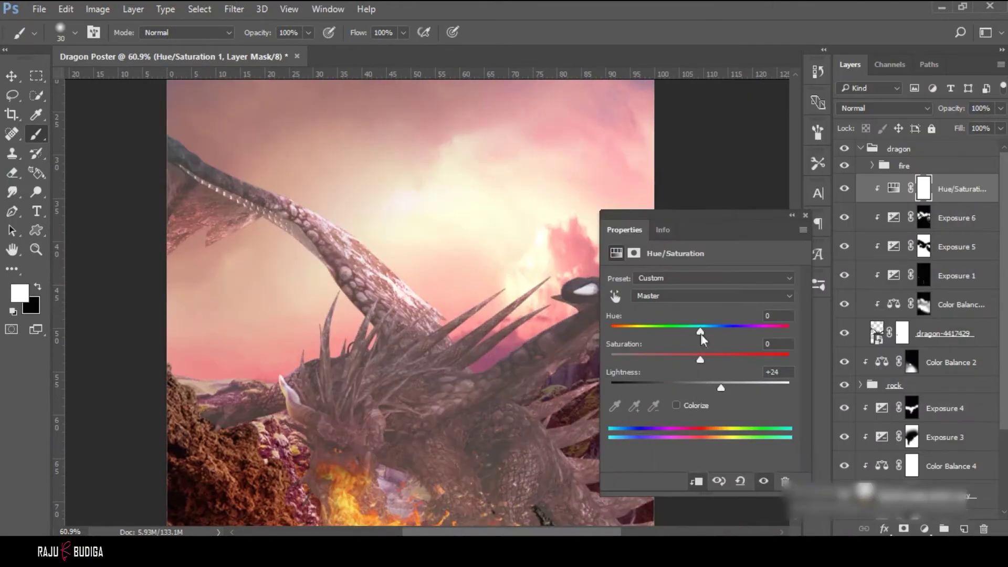
Step: Invert the Hue/Saturation (Lightness +24) mask to black and paint highlights back onto the wing
left_click(806, 215)
key("ctrl+i")
scroll(367, 315, "up", 2)
scroll(367, 315, "down", 1)
scroll(315, 368, "up", 2)
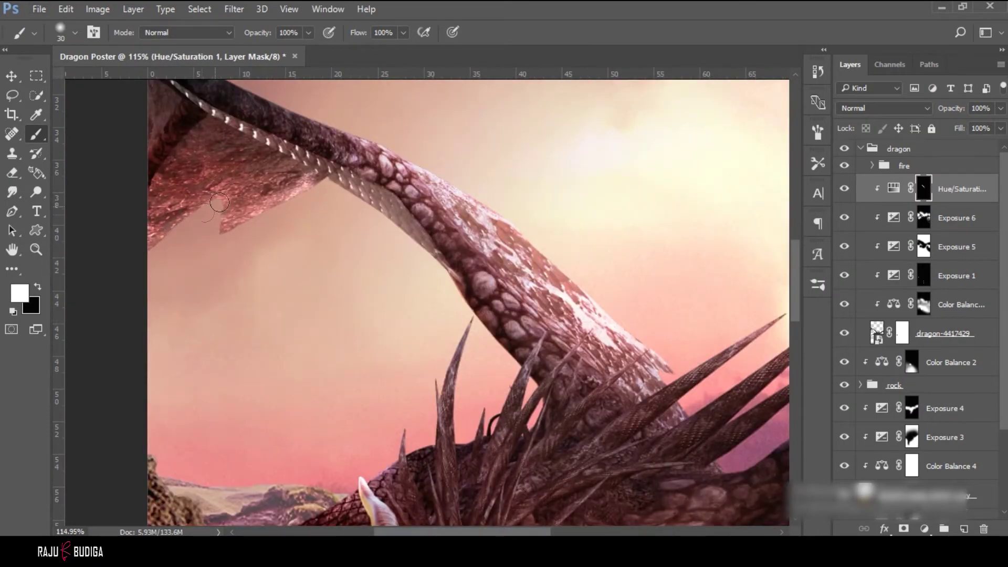
scroll(264, 432, "up", 2)
scroll(480, 315, "down", 3)
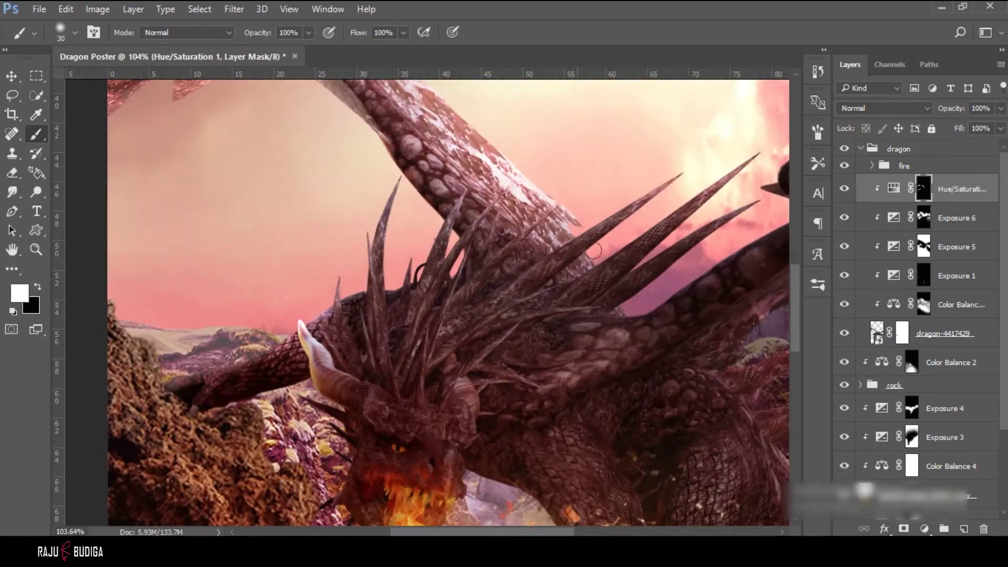
scroll(544, 275, "up", 2)
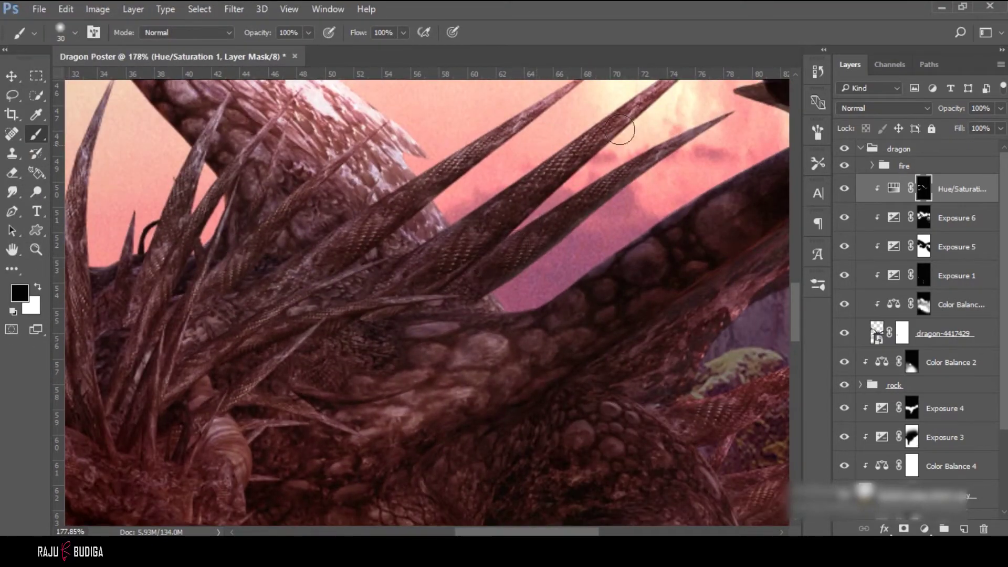
scroll(465, 267, "up", 1)
key("x")
scroll(450, 188, "down", 3)
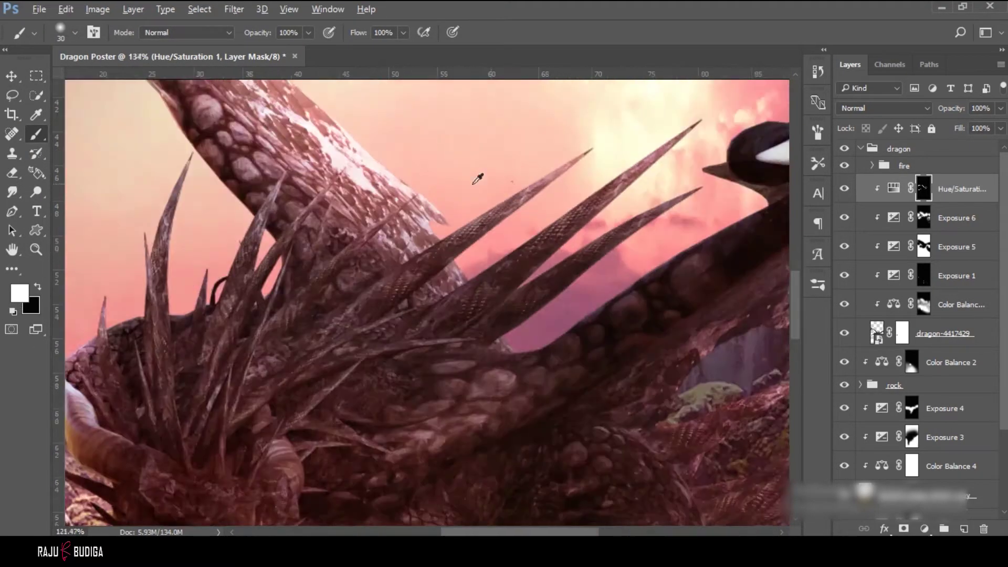
scroll(420, 206, "up", 2)
scroll(603, 162, "up", 1)
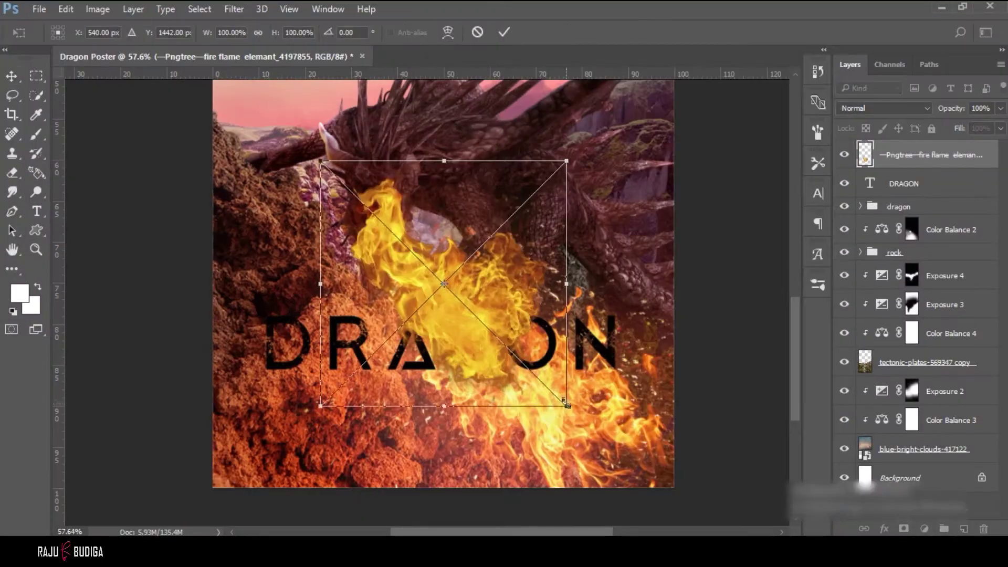
Step: Shrink and rotate the flame about 45 degrees, then duplicate it along the DRAGON text
left_click_drag(567, 404, 336, 386)
scroll(337, 368, "up", 3)
key("Return")
key("ctrl+t")
key("Return")
key("ctrl+minus")
Step: Place another flame copy further along the title and set the drop shadow colour to #ffd800
mouse_move(294, 315)
left_mouse_down()
mouse_move(531, 305)
mouse_move(607, 328)
left_mouse_up()
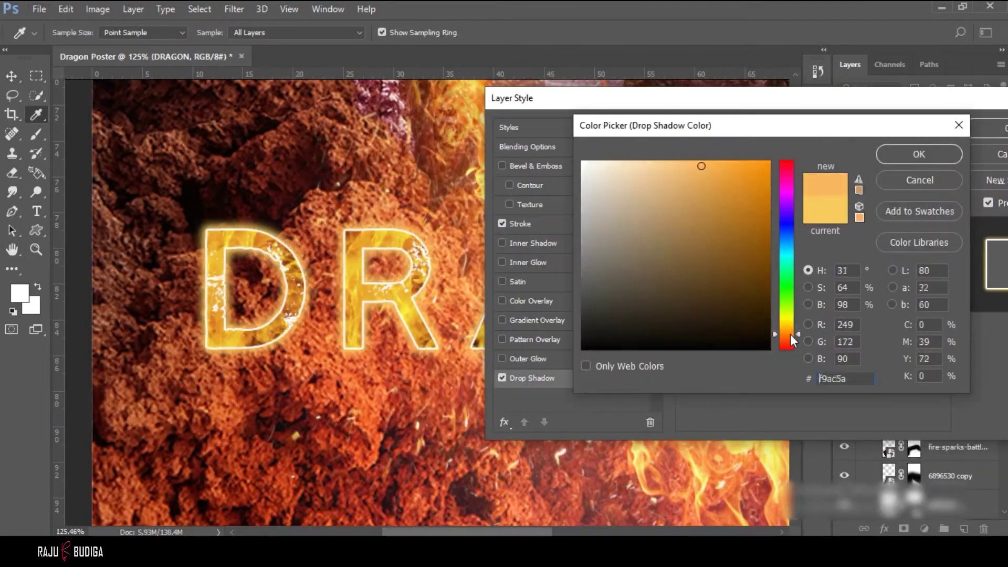
type("ffd800")
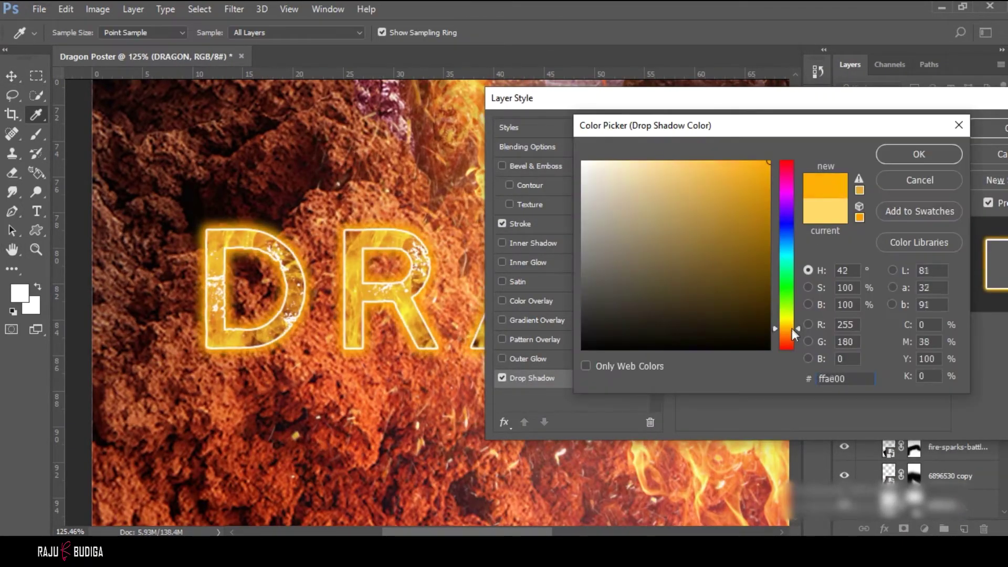
left_click(899, 157)
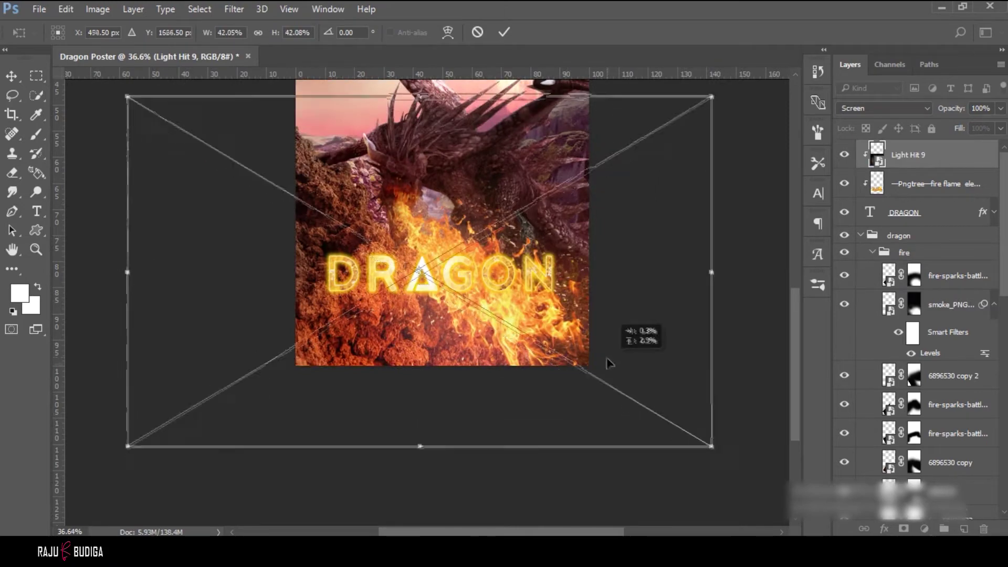
Step: Enlarge the Light Hit 9 layer beyond the canvas and start a subtitle line above the title
left_click_drag(488, 304, 608, 360)
key("Return")
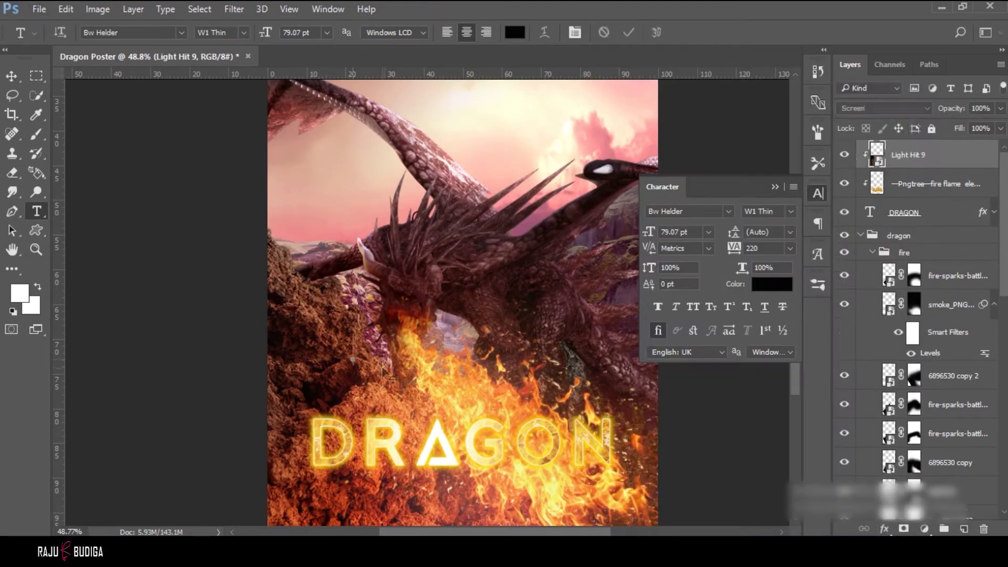
left_click(353, 360)
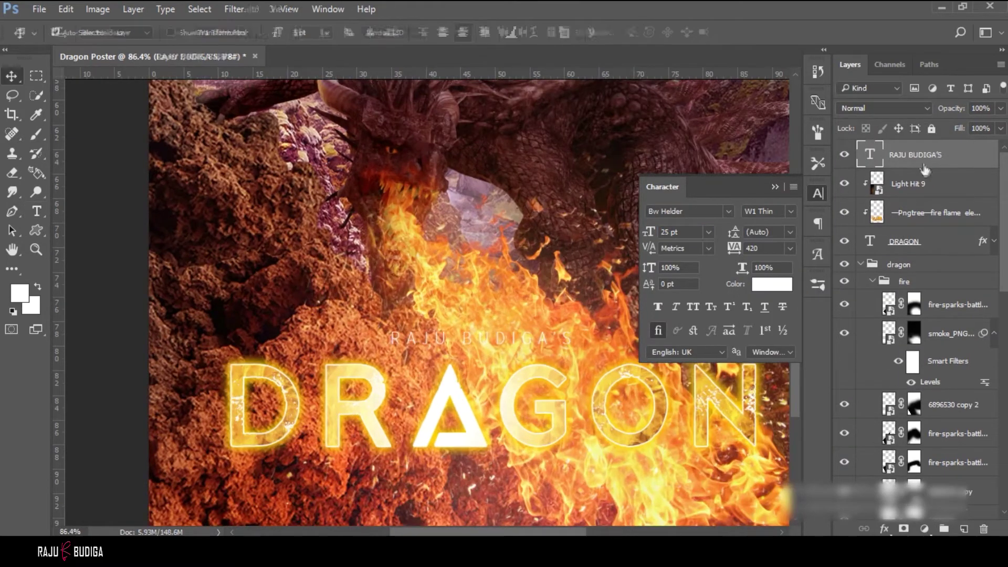
Step: Give the subtitle layer a black Stroke through Blending Options
right_click(914, 154)
left_click(678, 92)
left_click(553, 192)
left_click(762, 226)
left_click(919, 153)
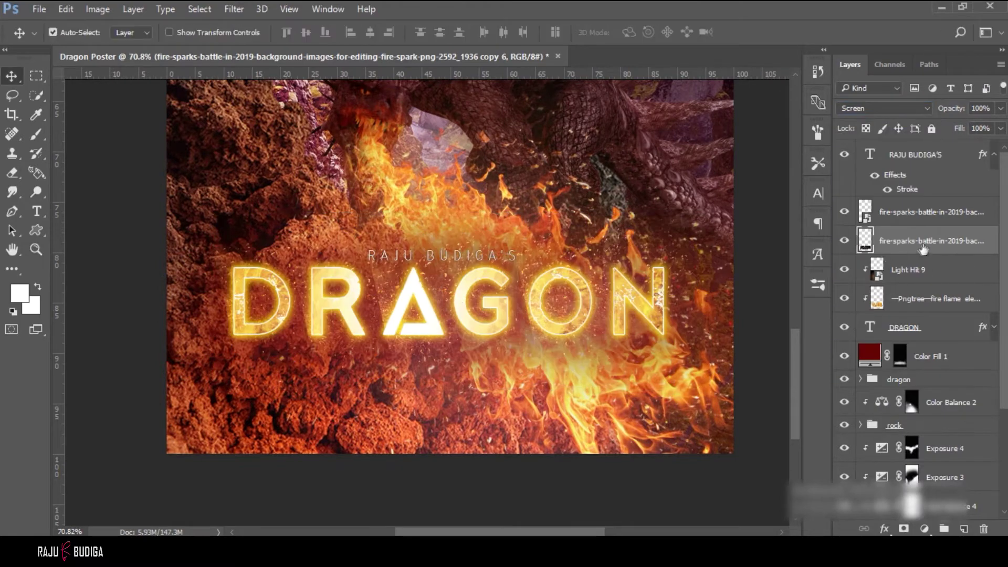
Step: Clip the fire-sparks layer and place a duplicate copy over the DRAGON title
key("ctrl+alt+g")
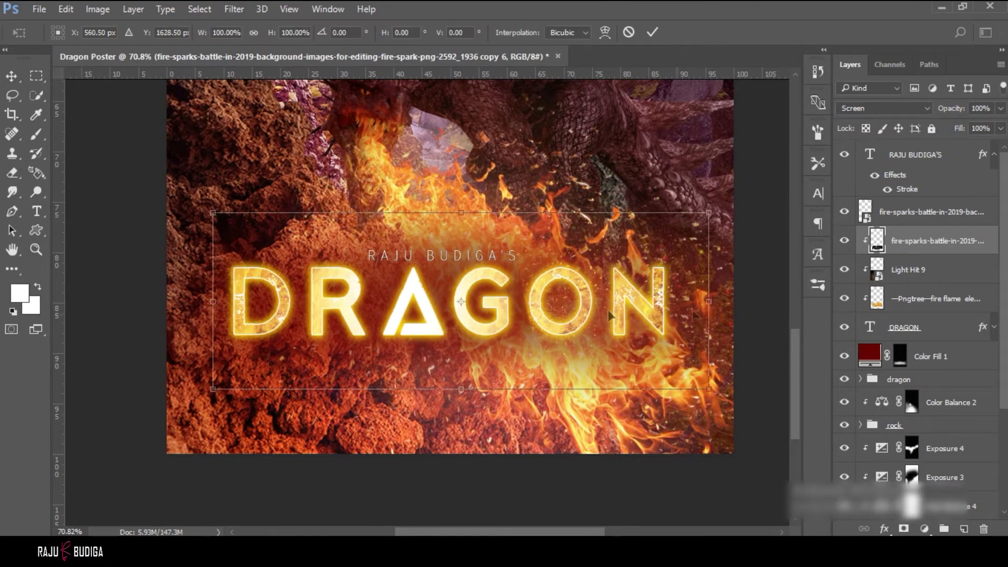
key("ctrl+j")
key("ctrl+t")
mouse_move(457, 294)
left_mouse_down()
mouse_move(435, 318)
mouse_move(634, 255)
mouse_move(659, 311)
left_mouse_up()
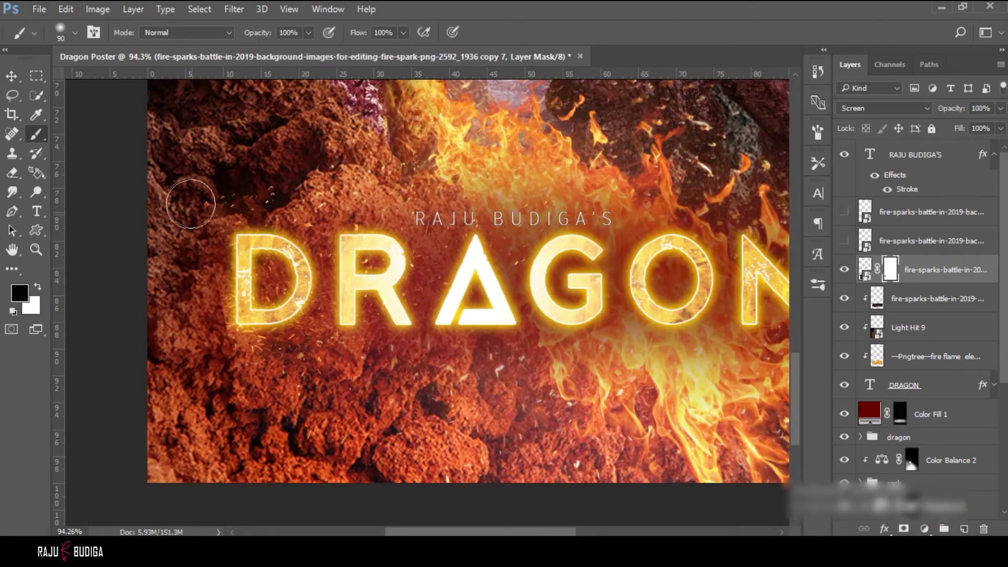
scroll(250, 350, "down", 3)
Step: Show the second sparks copy, work on its mask, and hide the second and third sparks layers
left_click(845, 241)
left_click(924, 241)
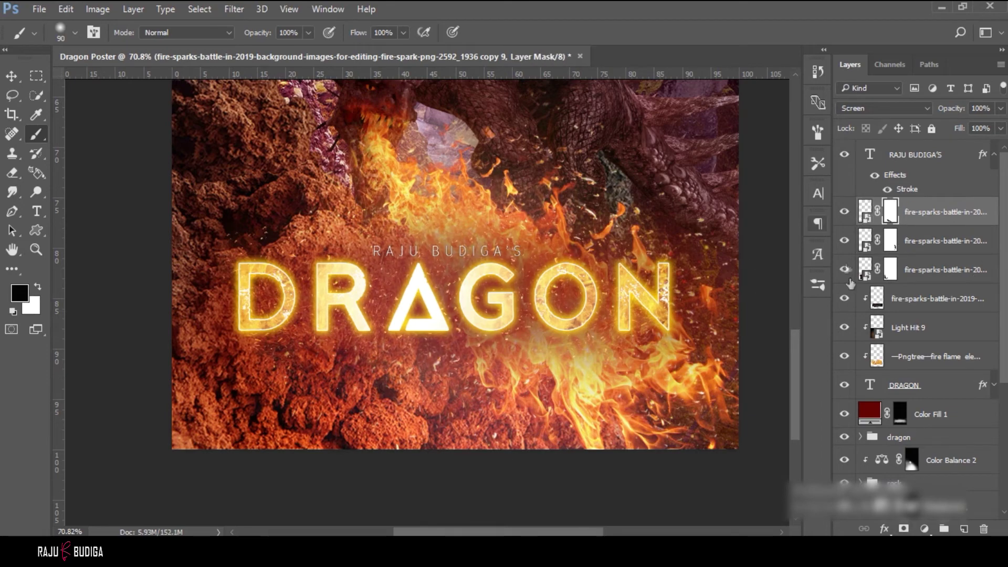
left_click_drag(847, 277, 866, 218)
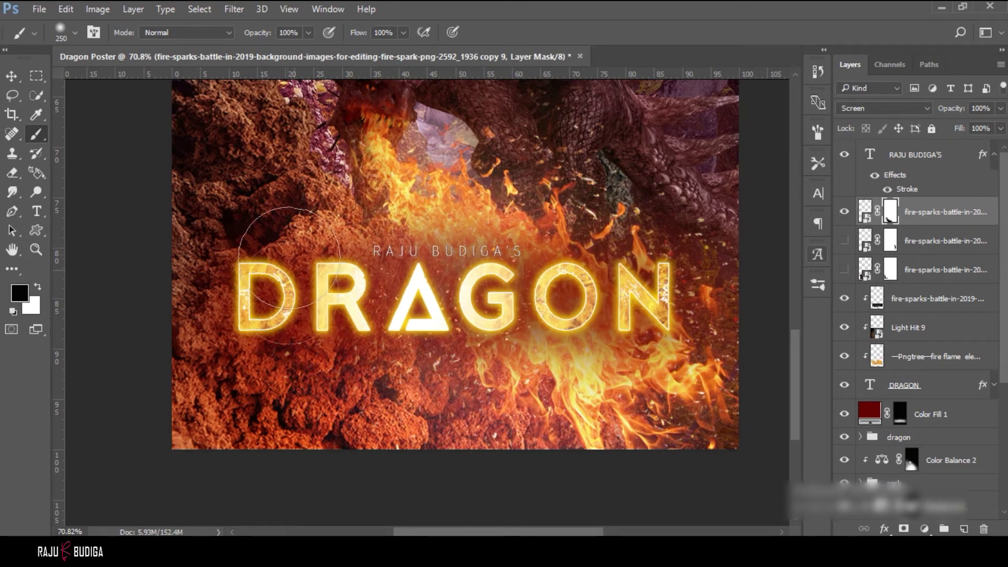
Step: Duplicate the sparks layer twice more, shifting each copy further right along the title
key("ctrl+alt+t")
left_click_drag(451, 315, 375, 357)
key("Return")
key("ctrl+alt+t")
left_click_drag(472, 315, 646, 356)
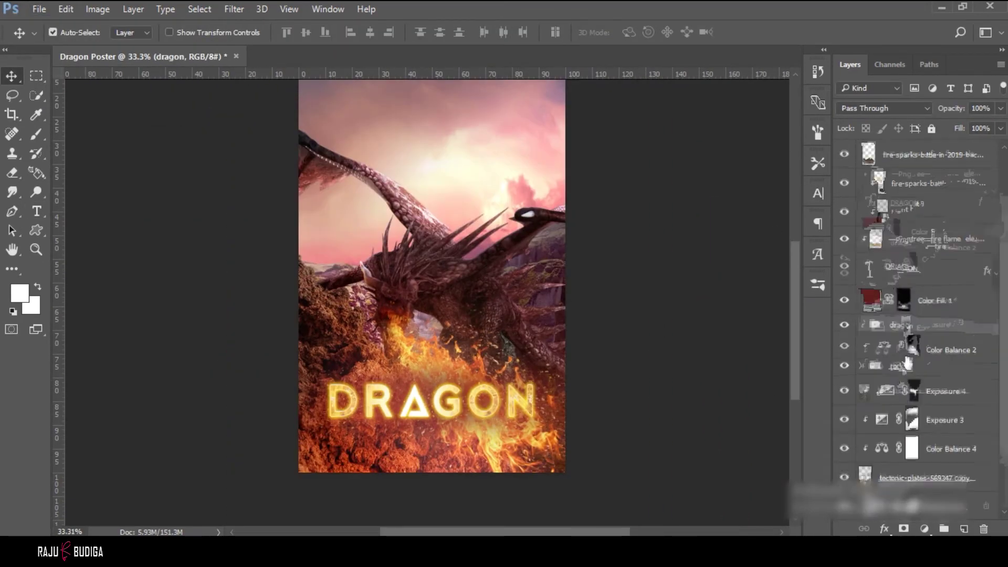
Step: Raise the fire flame layer's Levels midtones to 1.30
left_click(877, 298)
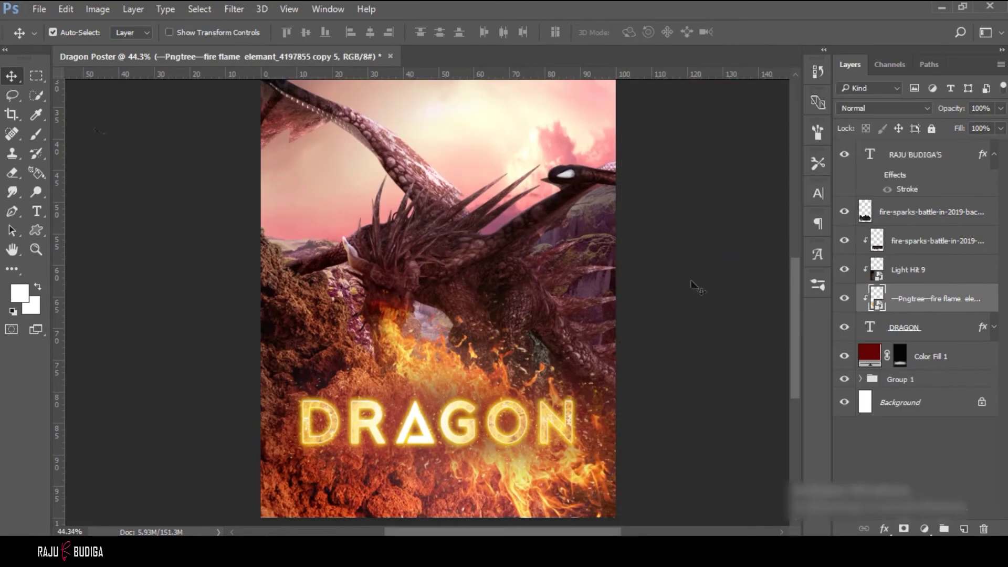
key("ctrl+l")
left_click_drag(705, 225, 688, 225)
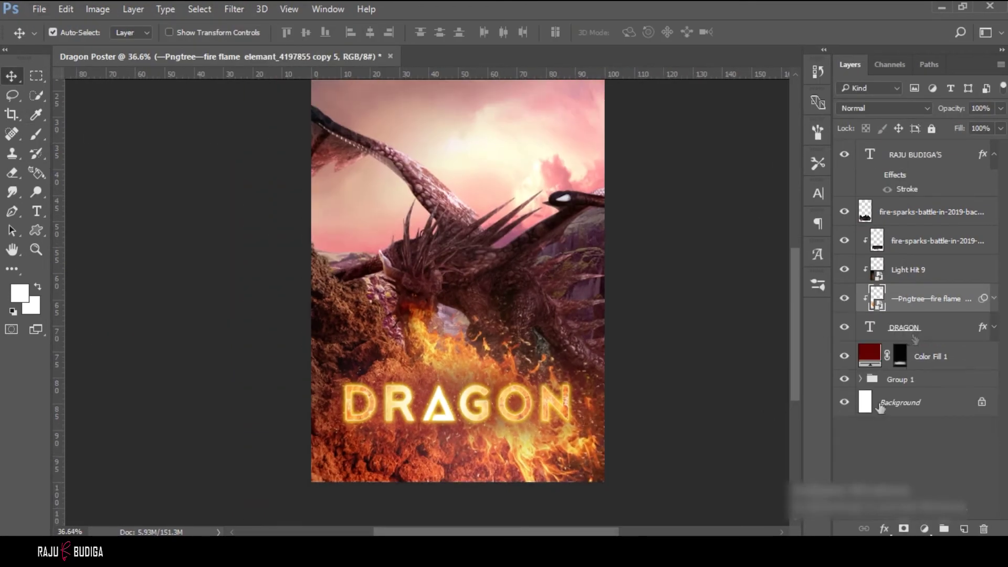
Step: Grade the merged copy in Camera Raw: Temperature +13, Tint −13, Contrast +8, Whites +5
left_click(234, 9)
left_click(252, 94)
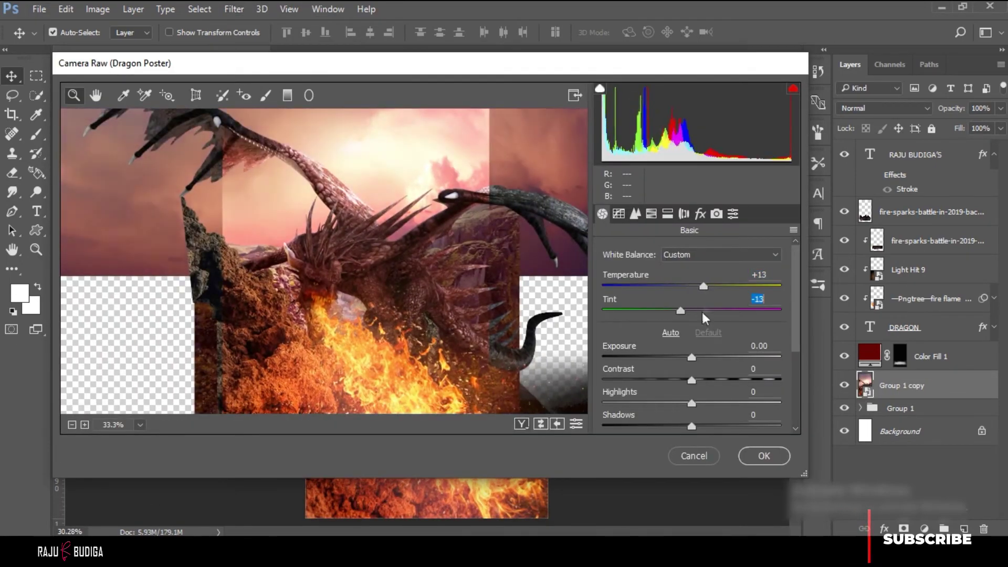
scroll(651, 407, "down", 3)
mouse_move(691, 331)
left_mouse_down()
mouse_move(683, 331)
mouse_move(687, 343)
left_mouse_up()
scroll(690, 382, "down", 2)
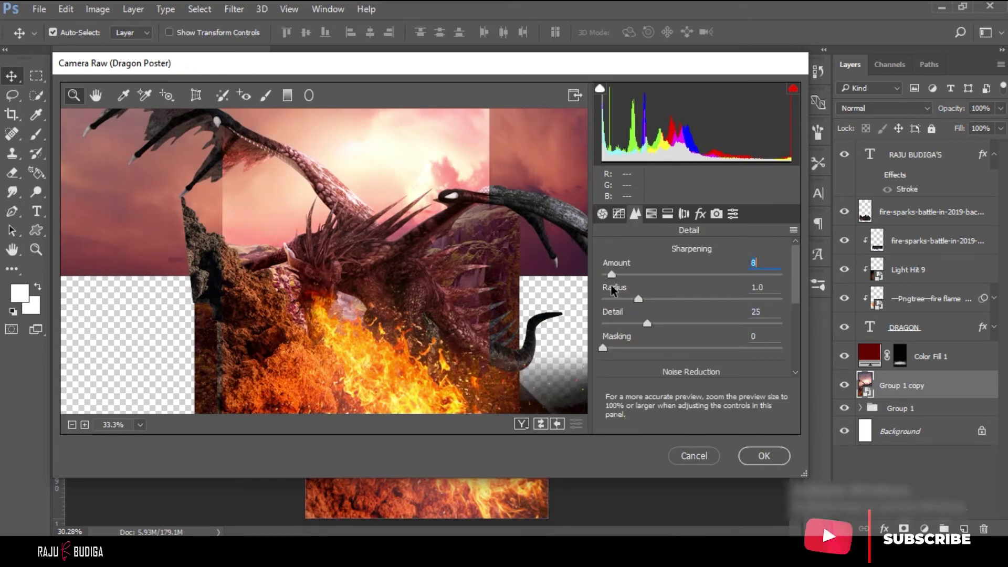